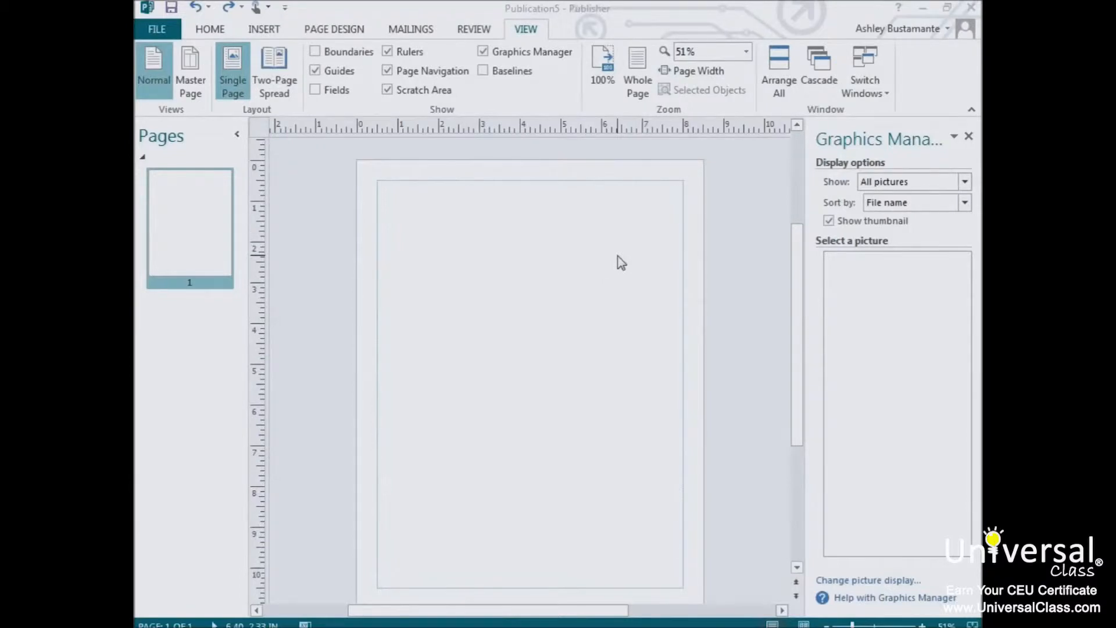
# - Insert the balloon picture DSC_5834.JPG from the images folder and move it slightly lower on the page
pyautogui.click(264, 30)
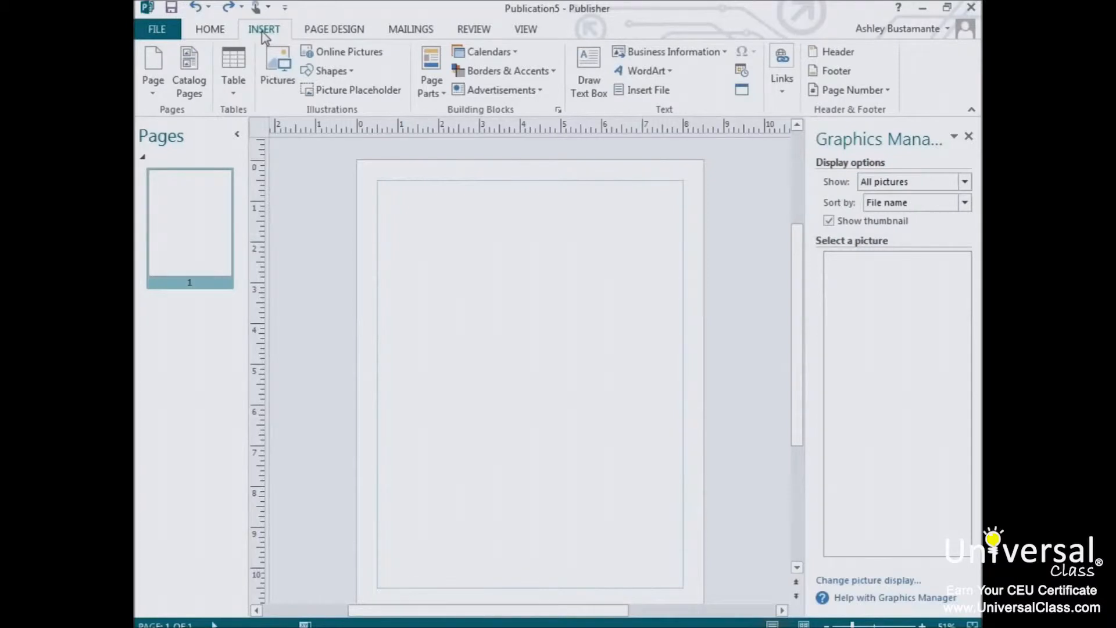
pyautogui.click(283, 62)
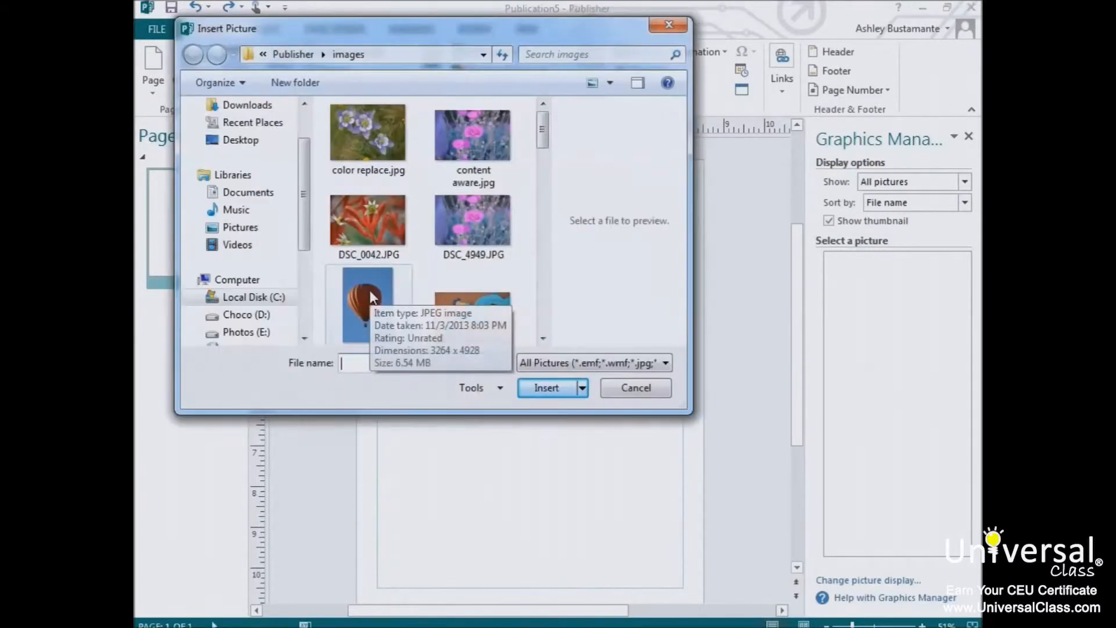
pyautogui.doubleClick(369, 291)
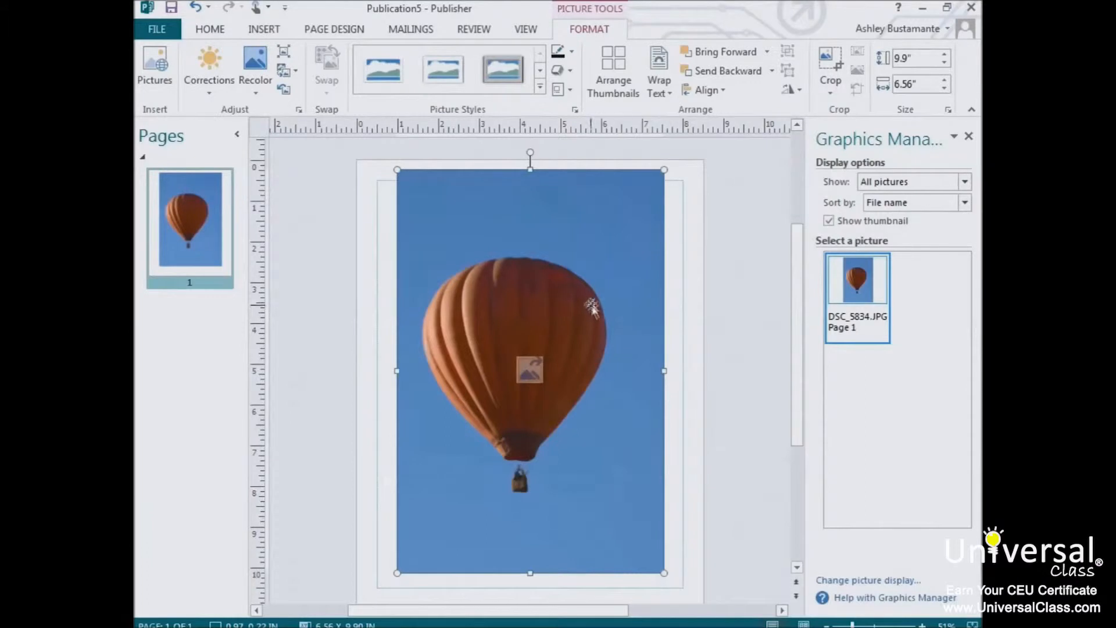
pyautogui.moveTo(602, 314); pyautogui.dragTo(589, 333)
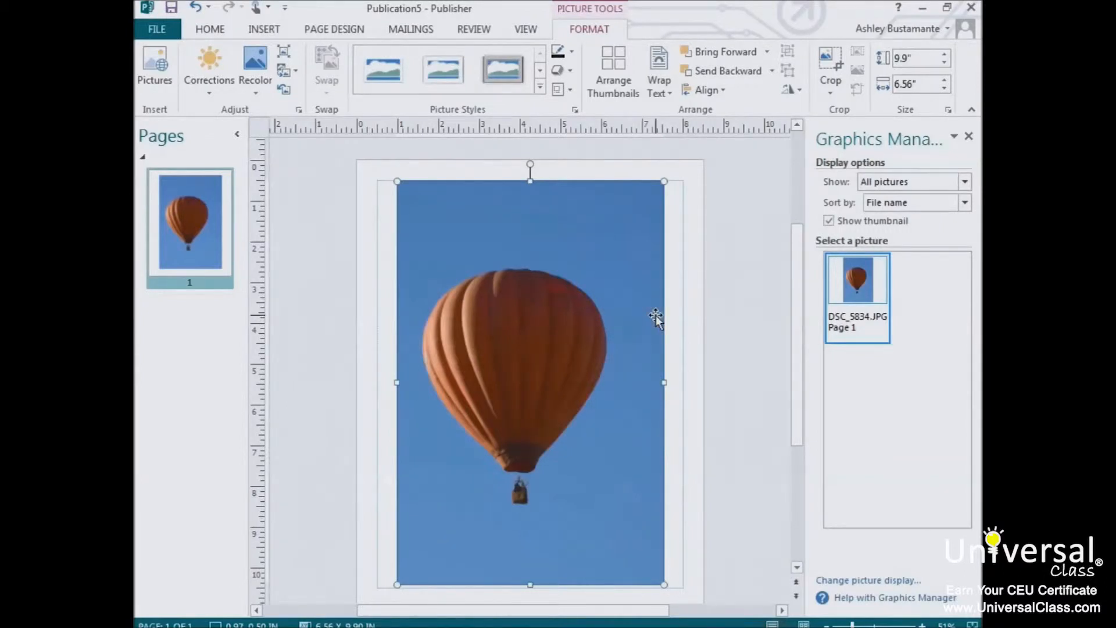
pyautogui.scroll(-1, 655, 317)
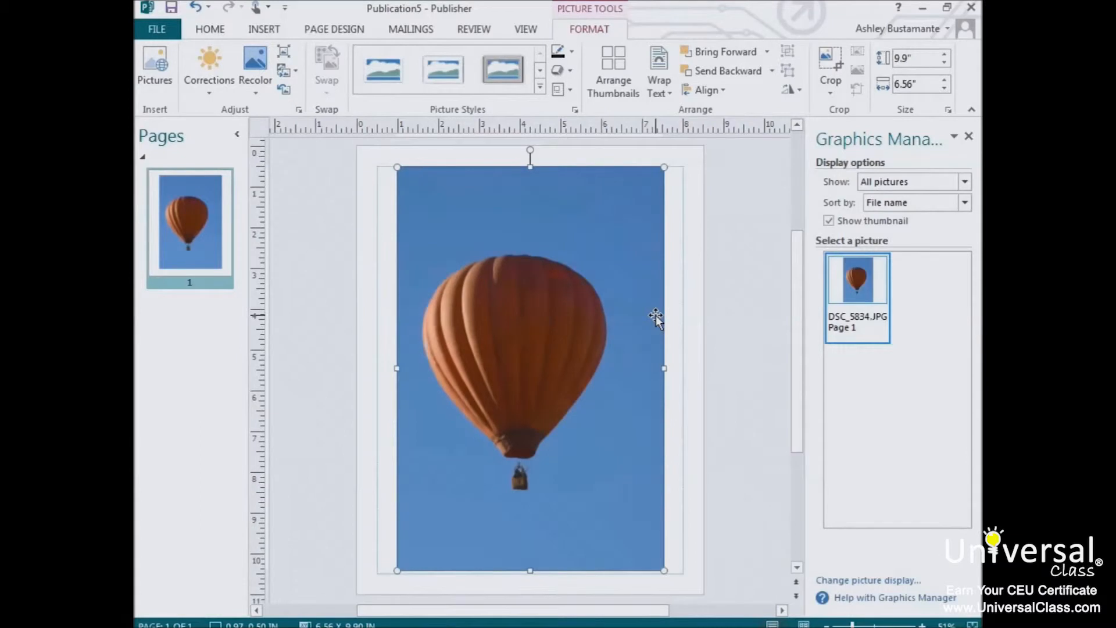
pyautogui.moveTo(656, 316)
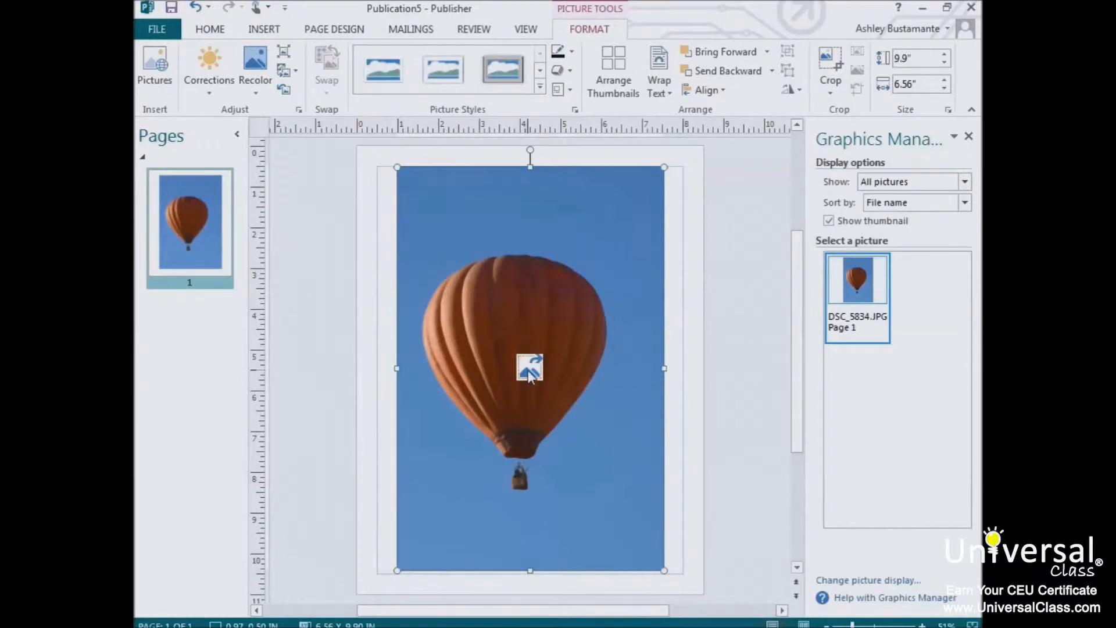
pyautogui.moveTo(528, 373)
pyautogui.mouseDown()
pyautogui.moveTo(558, 374)
pyautogui.moveTo(525, 384)
pyautogui.mouseUp()
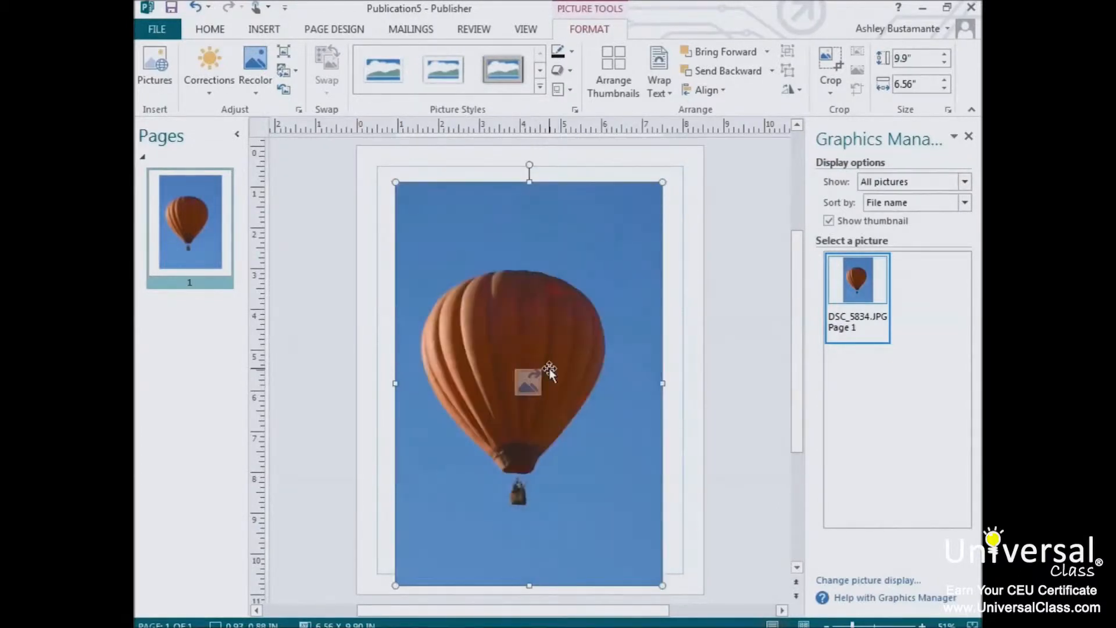
# - Examine the context commands available for the balloon picture, including Change Picture, Apply to Background and Zoom
pyautogui.rightClick(534, 390)
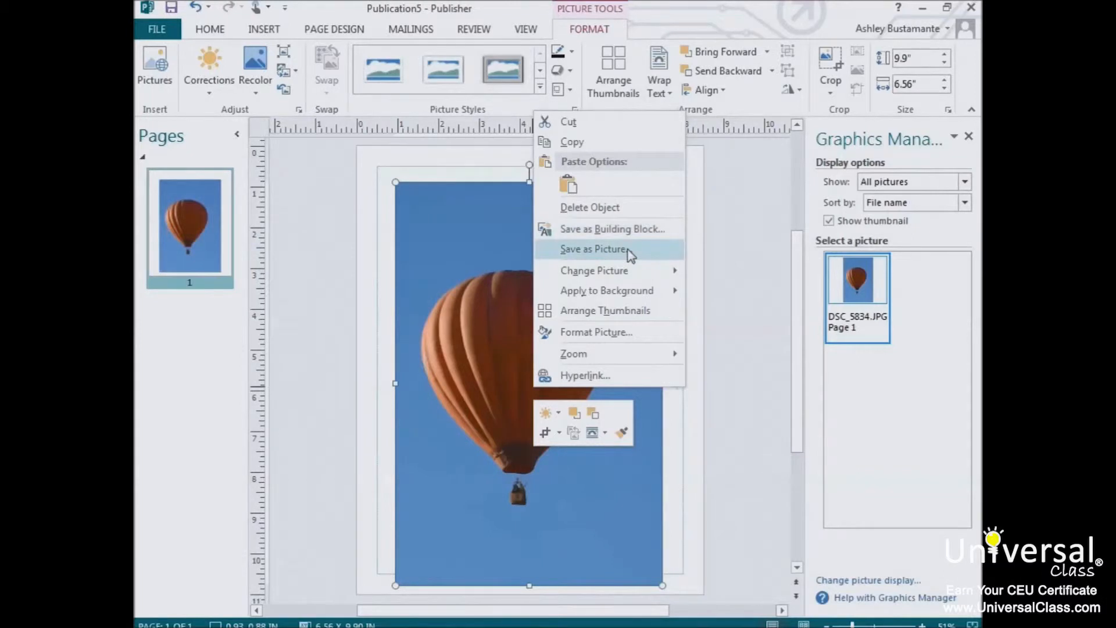
pyautogui.moveTo(624, 271)
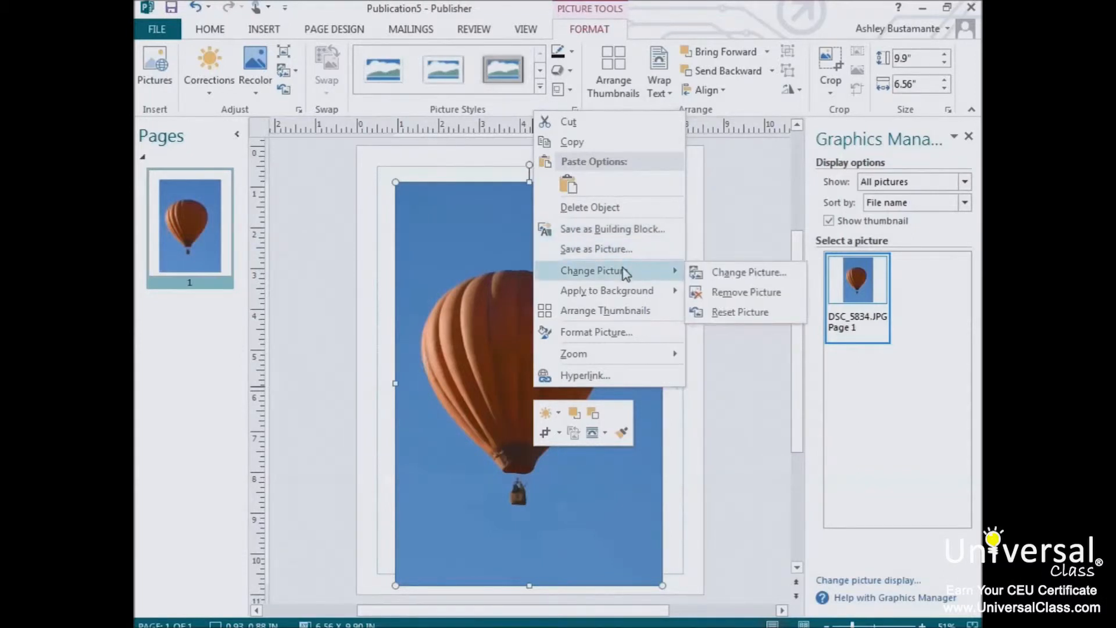
pyautogui.moveTo(613, 294)
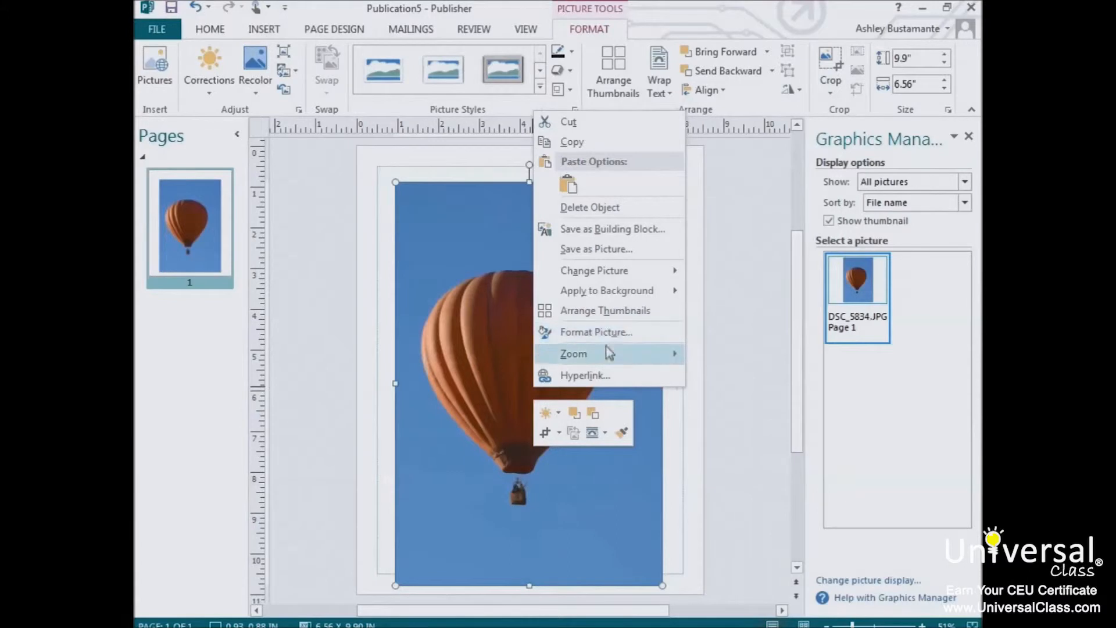
pyautogui.moveTo(609, 353)
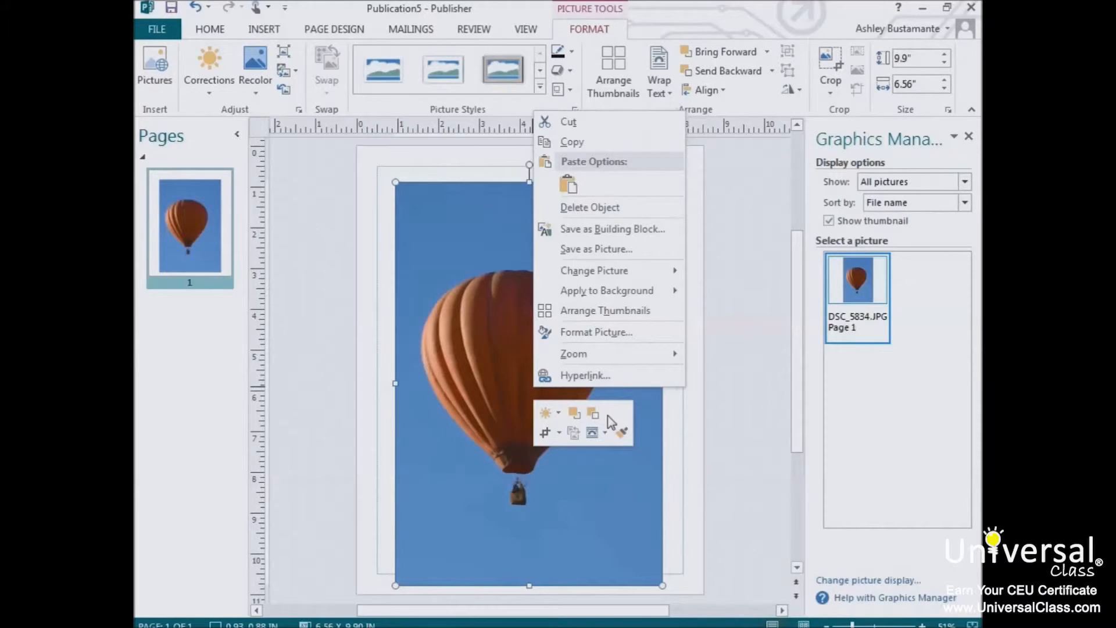
pyautogui.click(332, 248)
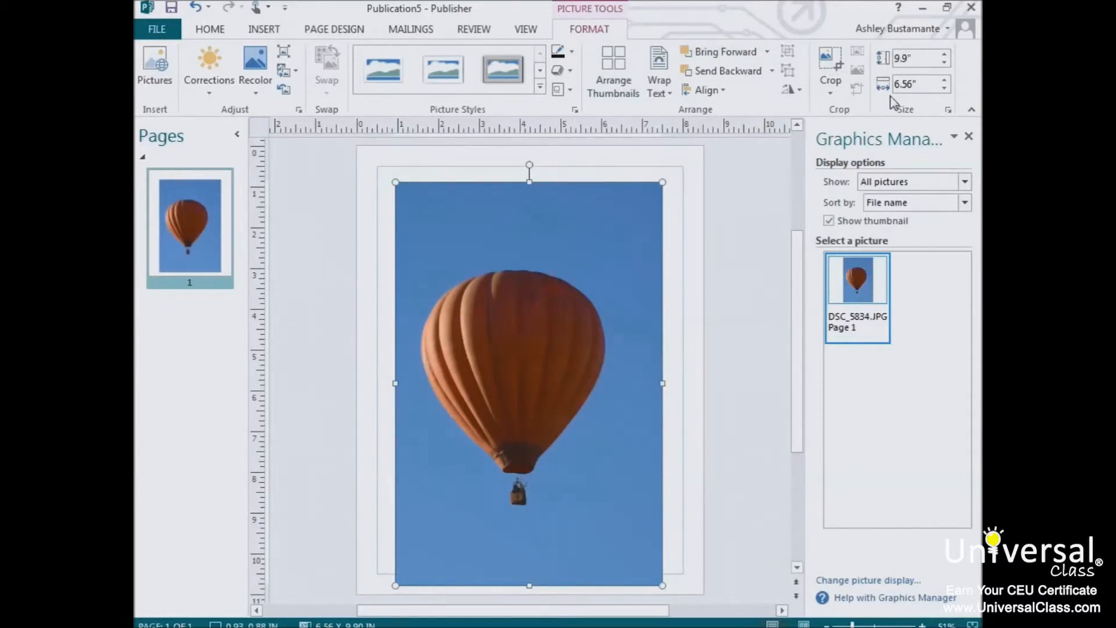
# - Resize the balloon picture to about 8.87" high by 5.87" wide and centre it within the page margins
pyautogui.click(943, 54)
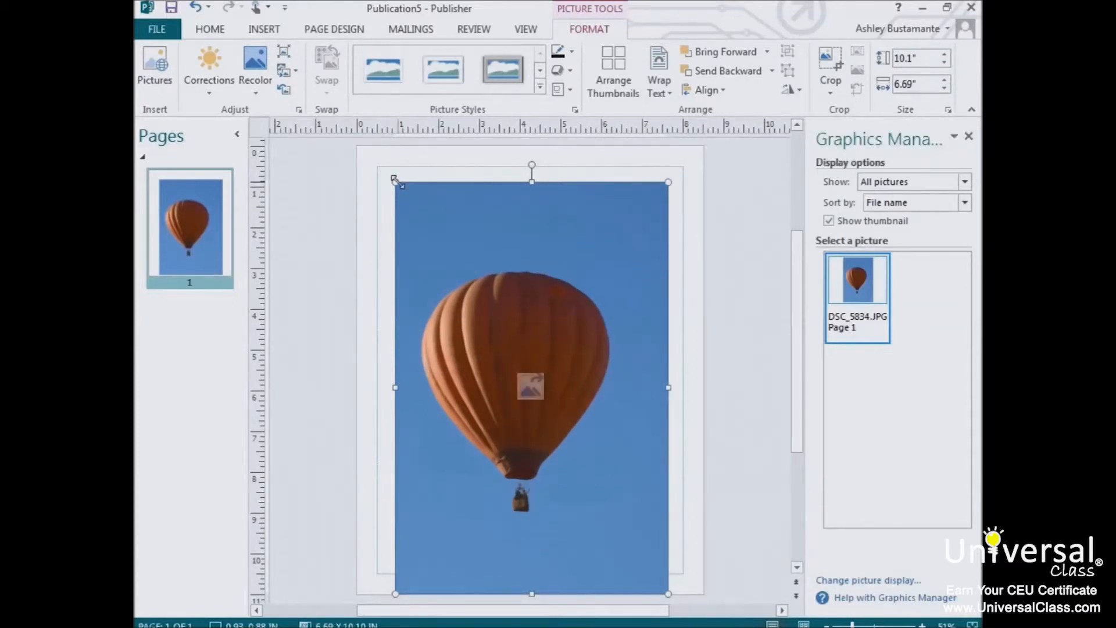
pyautogui.moveTo(395, 181); pyautogui.dragTo(433, 255)
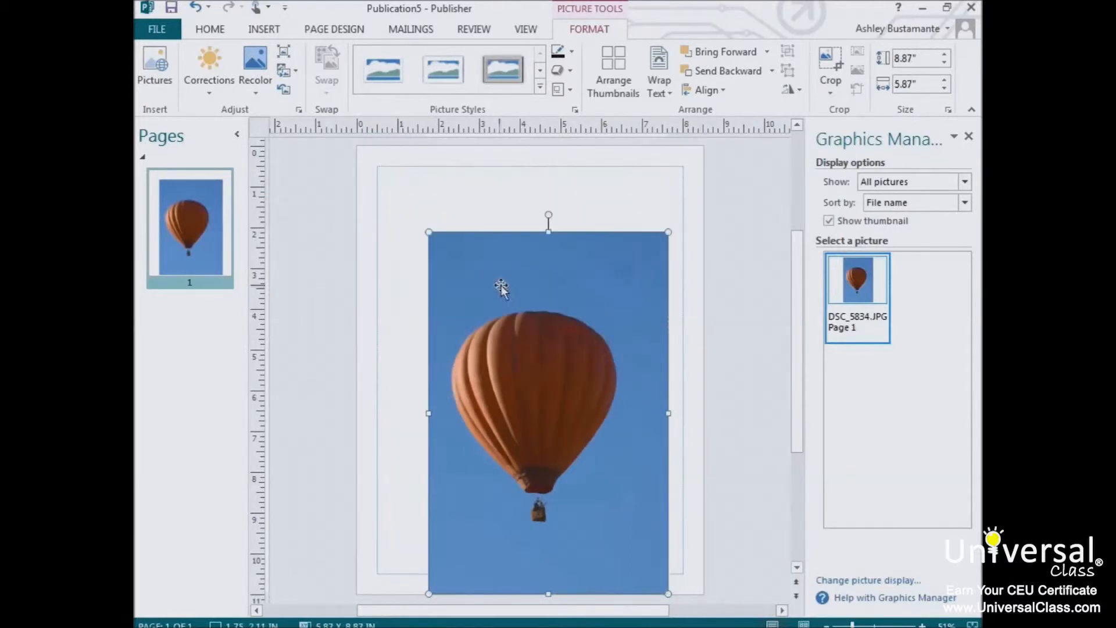
pyautogui.moveTo(614, 337); pyautogui.dragTo(597, 294)
pyautogui.click(668, 323)
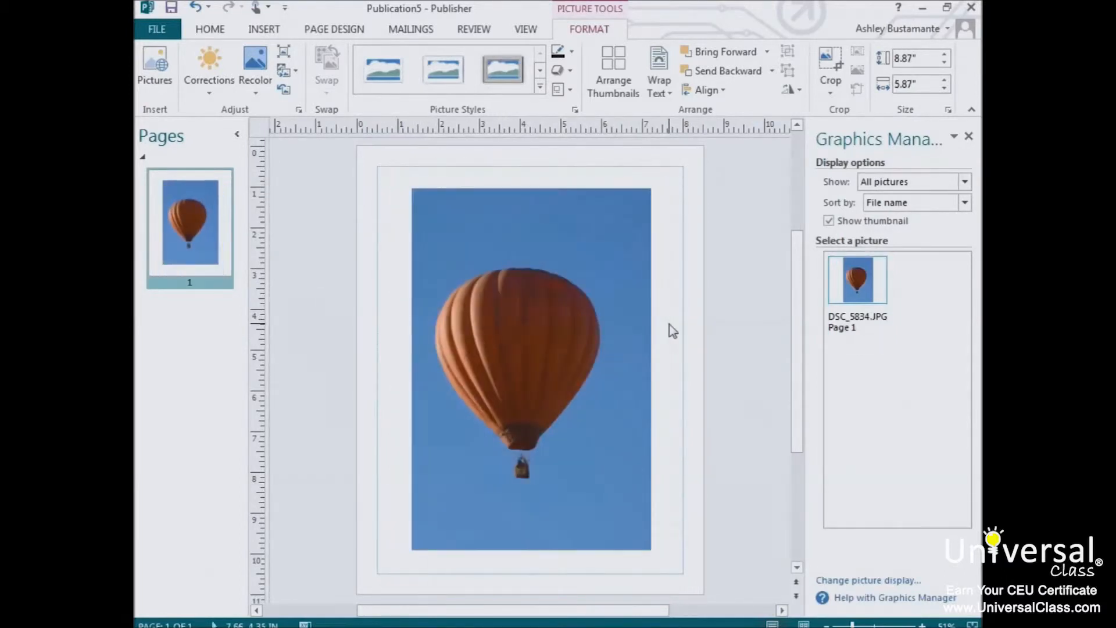
# - Crop the picture's right, bottom and top edges to about 7.51" high by 5.26" wide and recentre it horizontally on the page
pyautogui.click(589, 315)
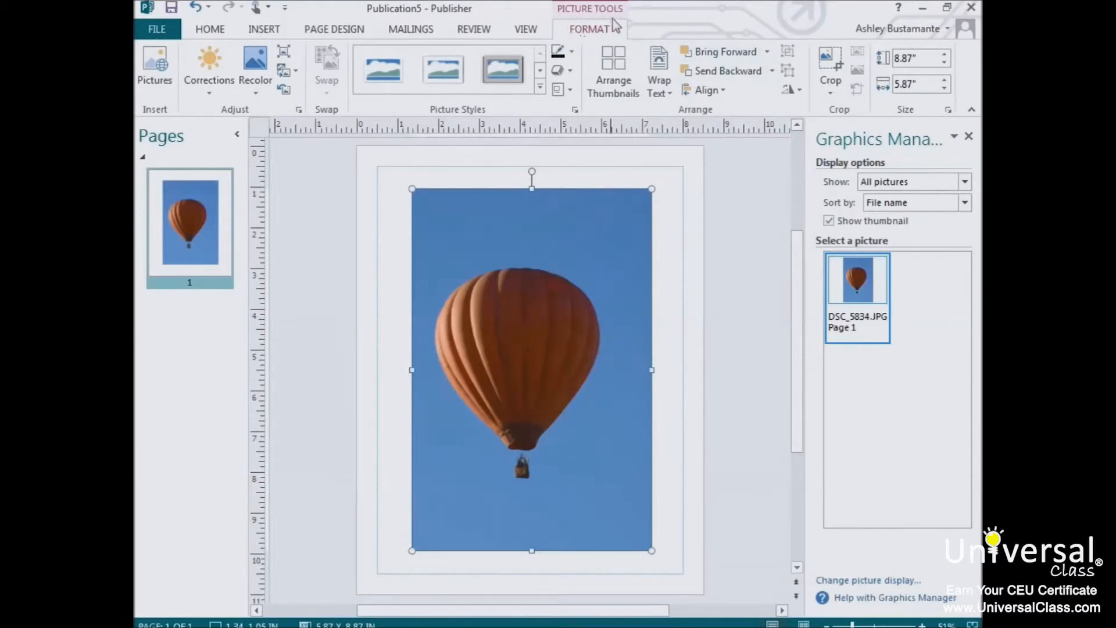
pyautogui.click(829, 83)
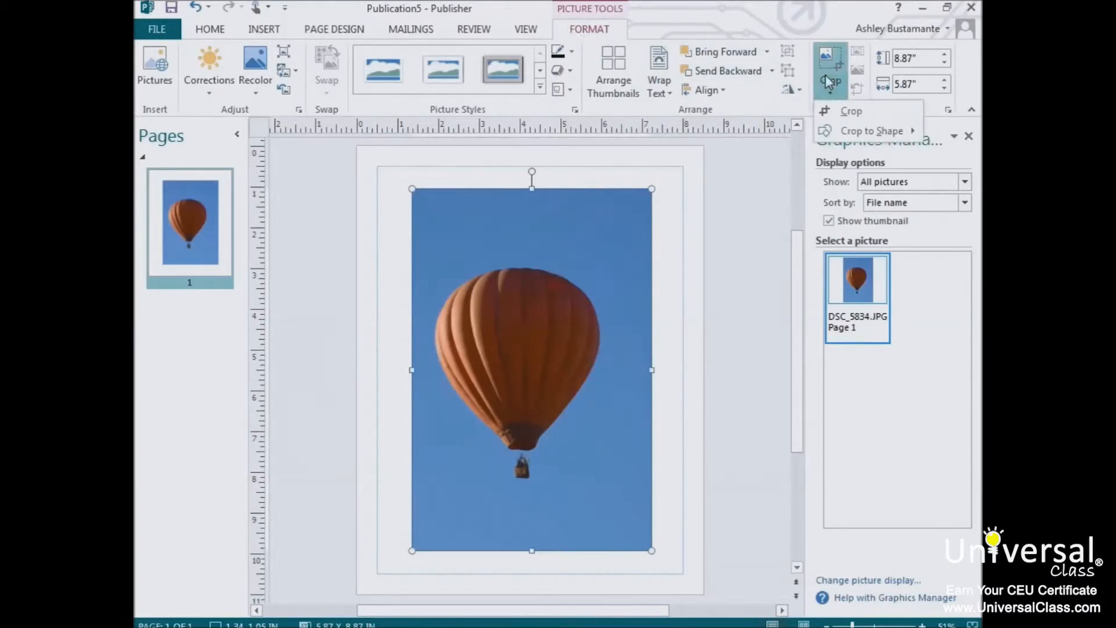
pyautogui.click(847, 113)
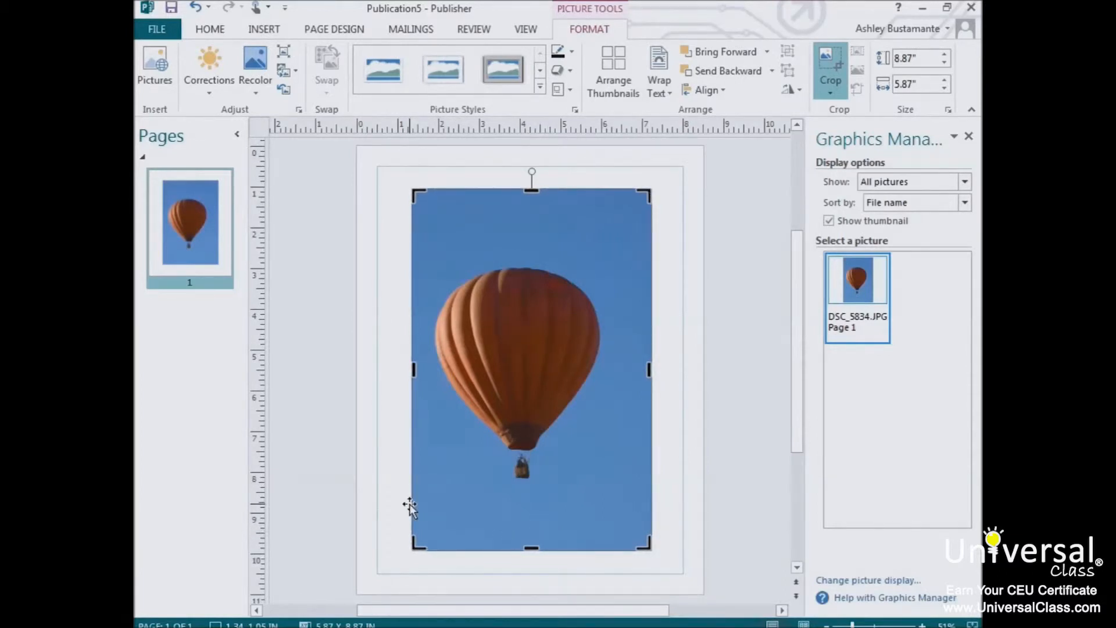
pyautogui.moveTo(649, 369); pyautogui.dragTo(625, 371)
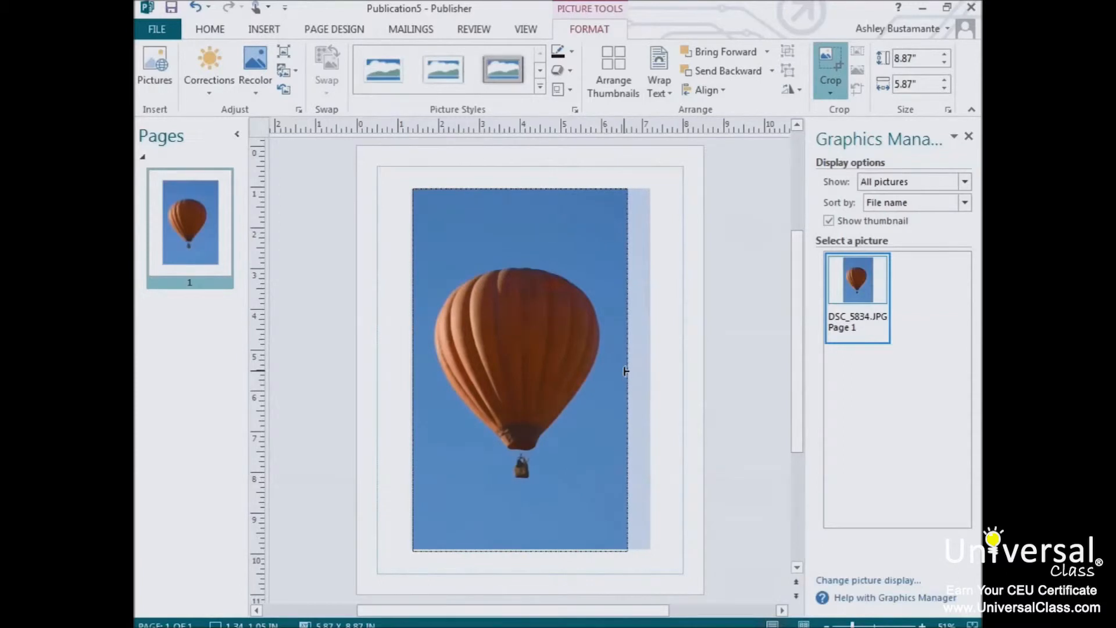
pyautogui.moveTo(521, 551); pyautogui.dragTo(519, 519)
pyautogui.moveTo(518, 190); pyautogui.dragTo(516, 215)
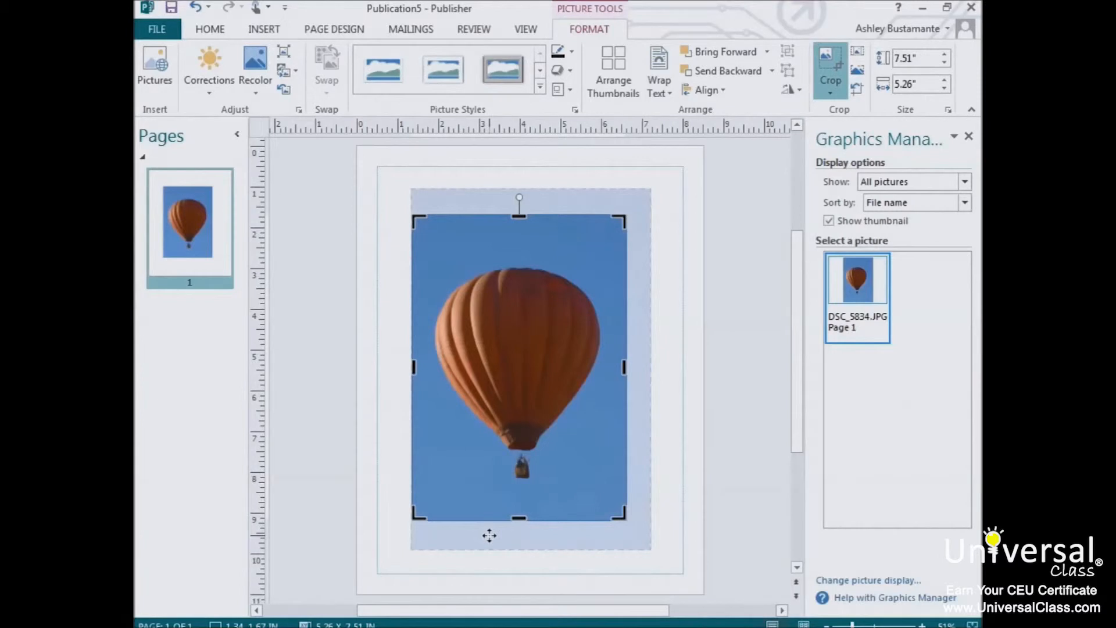
pyautogui.click(674, 411)
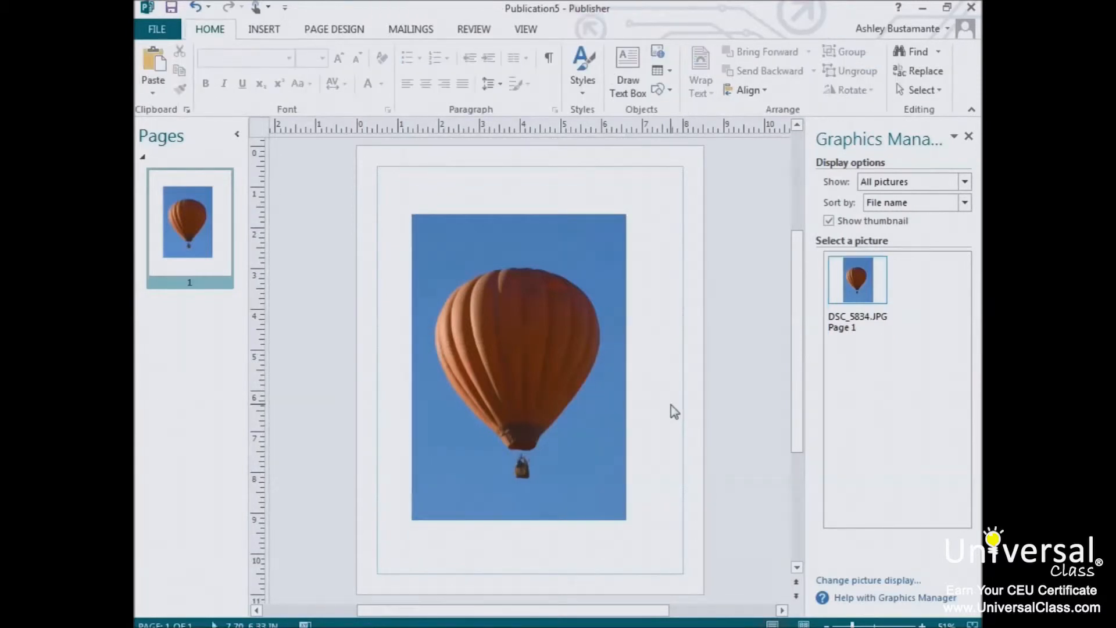
pyautogui.moveTo(594, 385); pyautogui.dragTo(605, 384)
pyautogui.moveTo(588, 306)
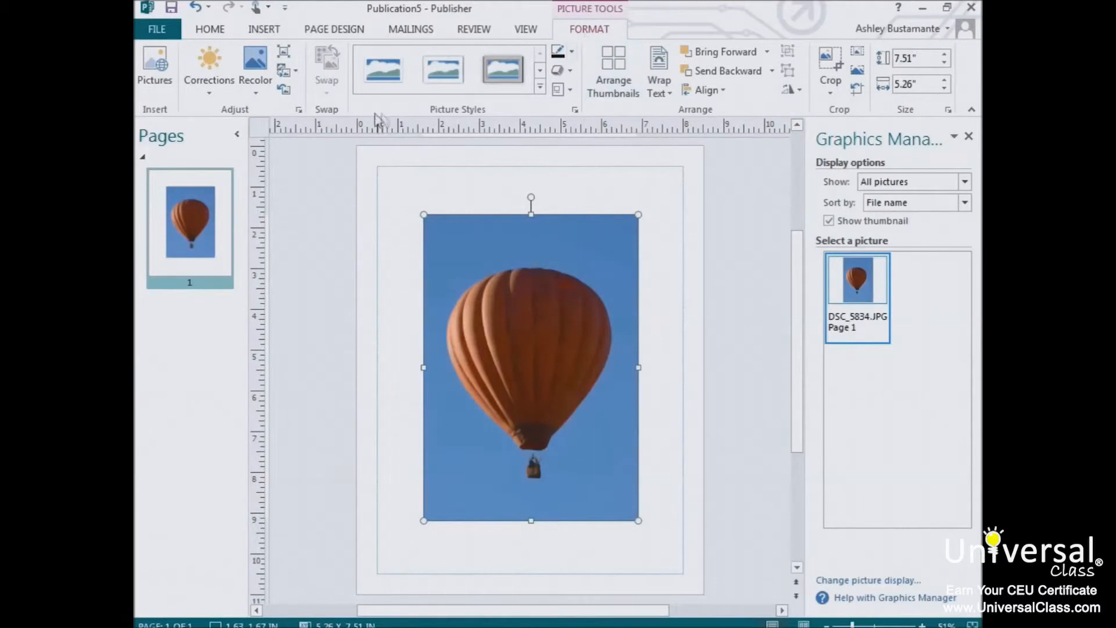
# - Recolor the balloon picture with the strong blue preset and apply the one-step darker correction at unchanged contrast
pyautogui.click(258, 81)
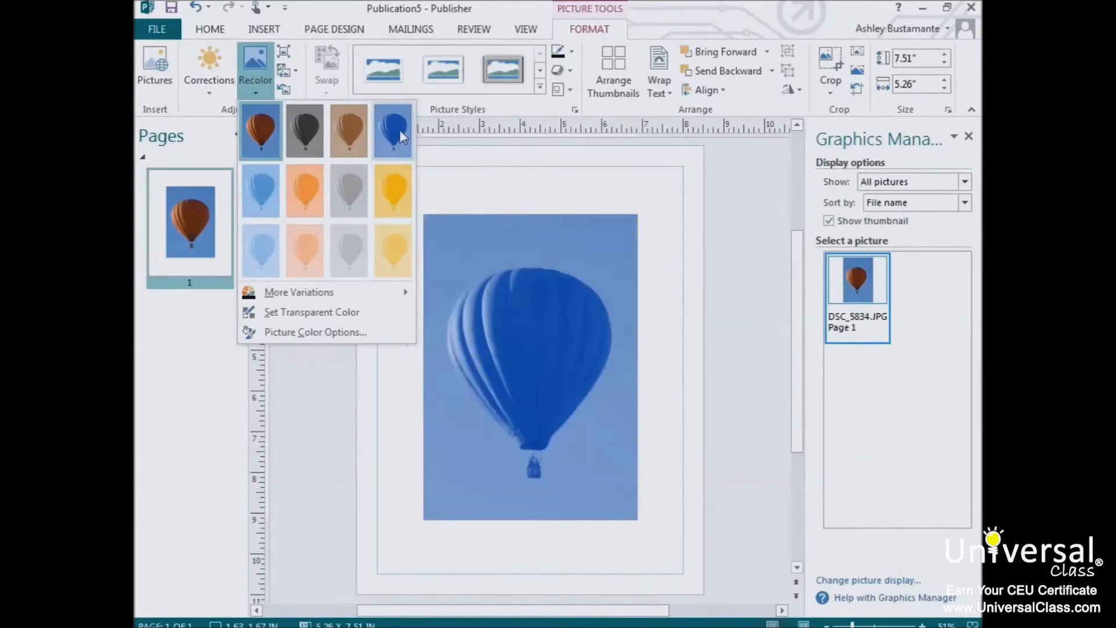
pyautogui.click(400, 130)
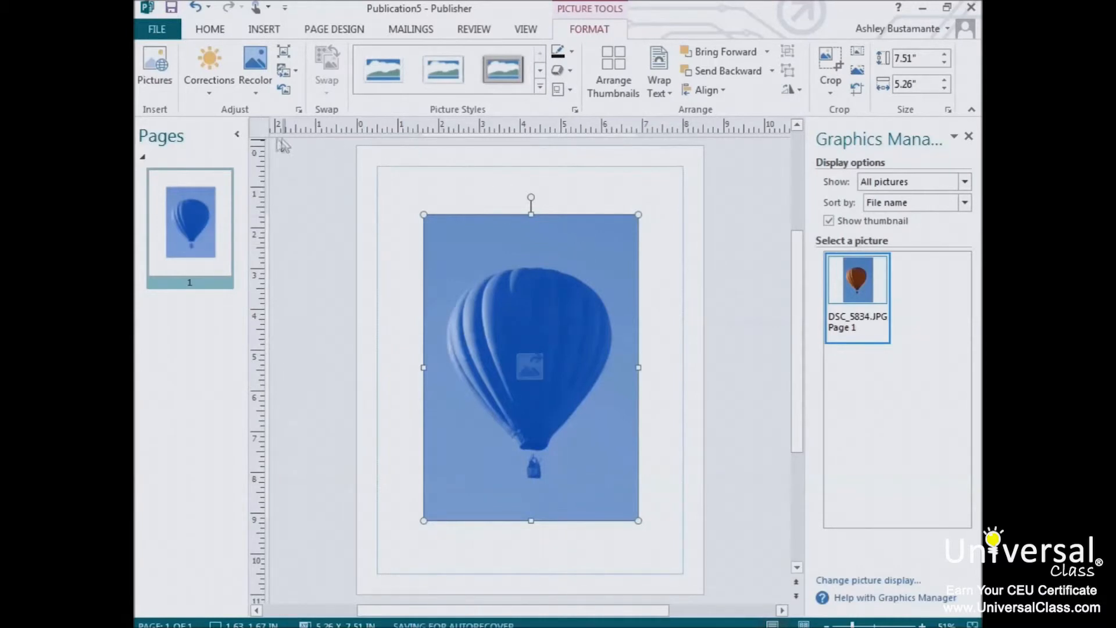
pyautogui.click(210, 96)
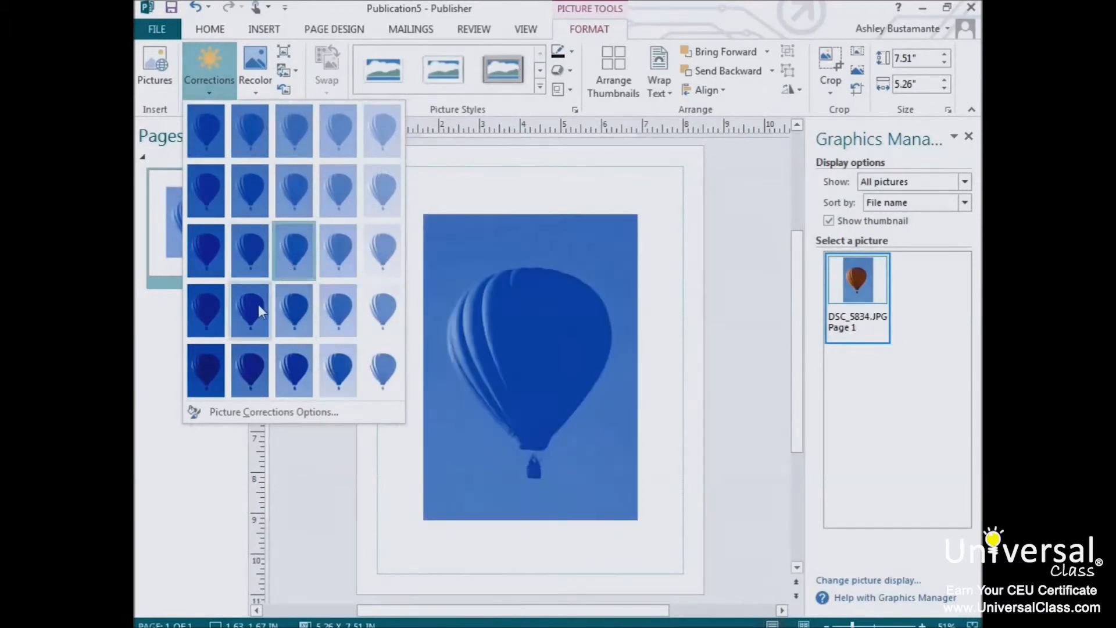
pyautogui.click(258, 260)
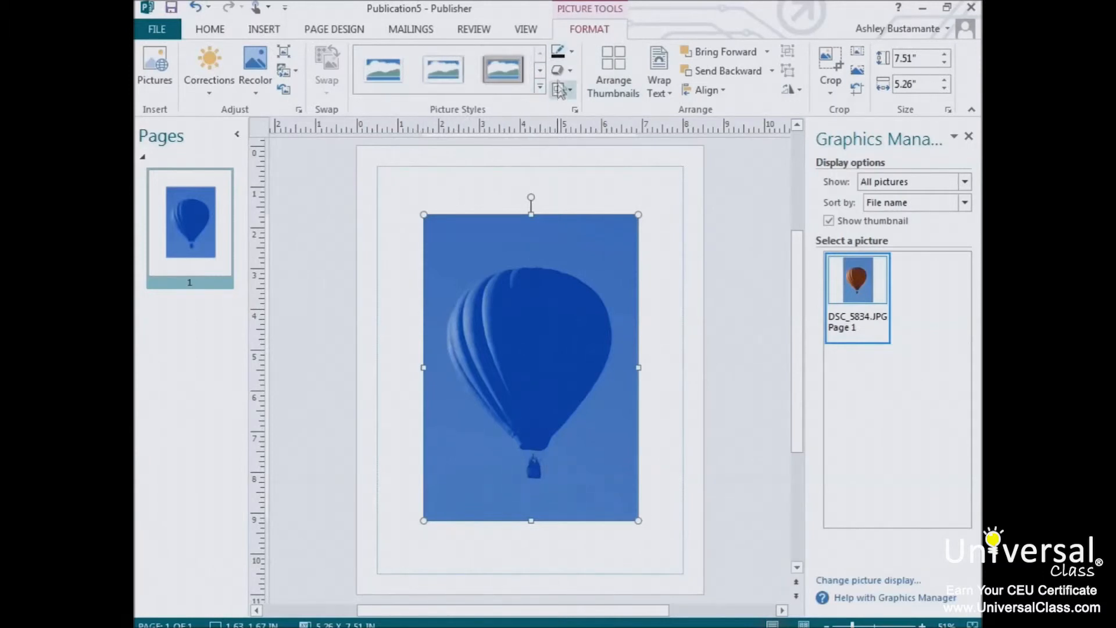
# - Outline the picture in a dark orange shade and replace that colour with the 60% tint of the dark blue base color
pyautogui.click(572, 52)
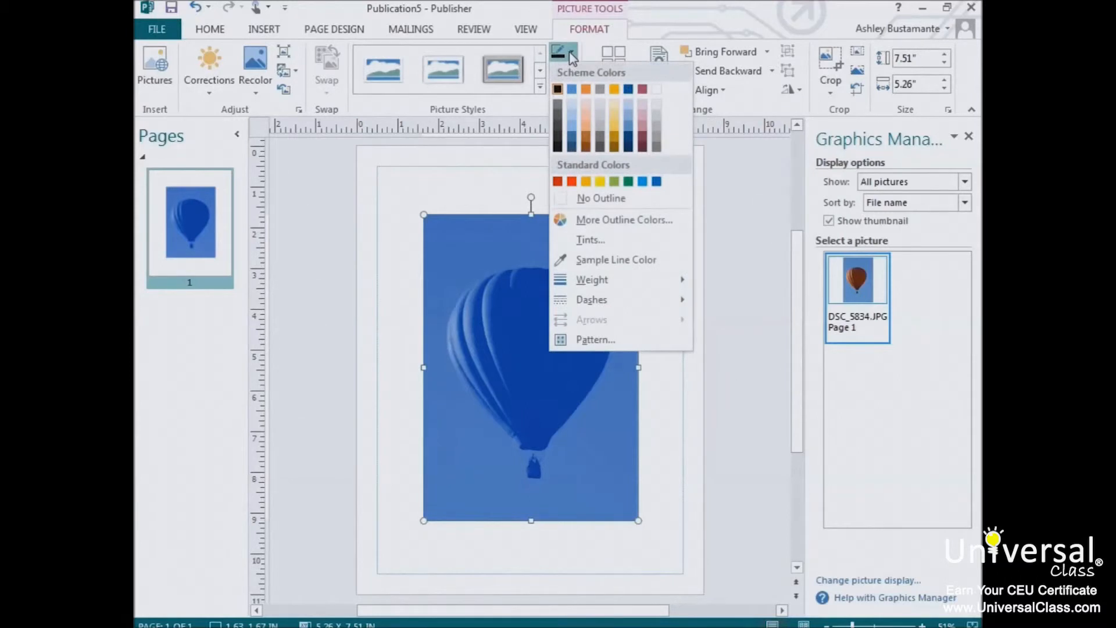
pyautogui.click(589, 130)
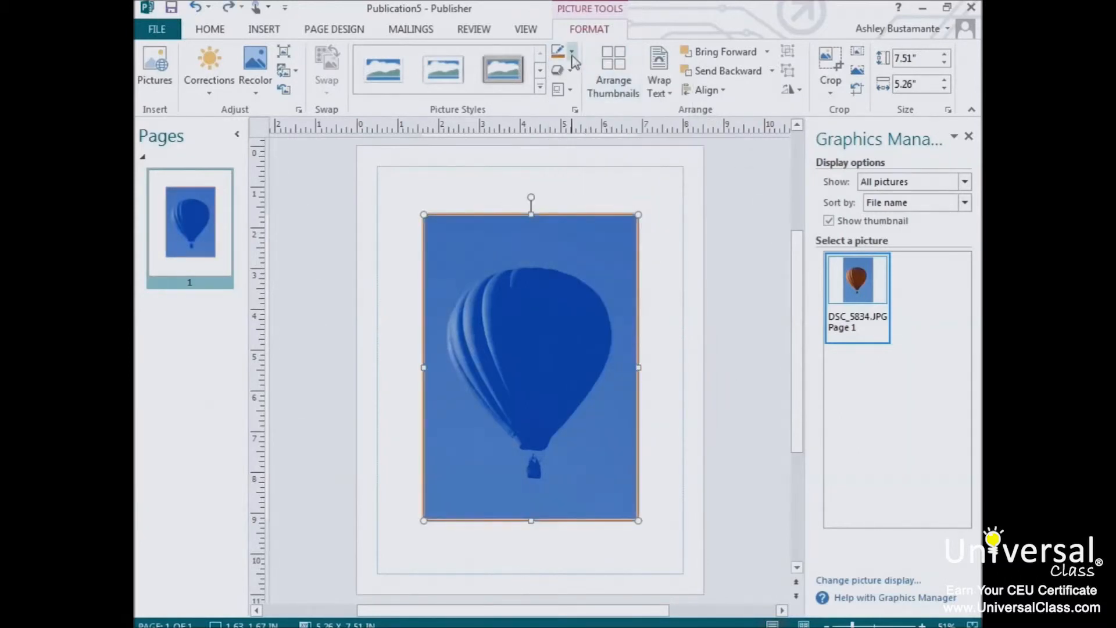
pyautogui.click(571, 53)
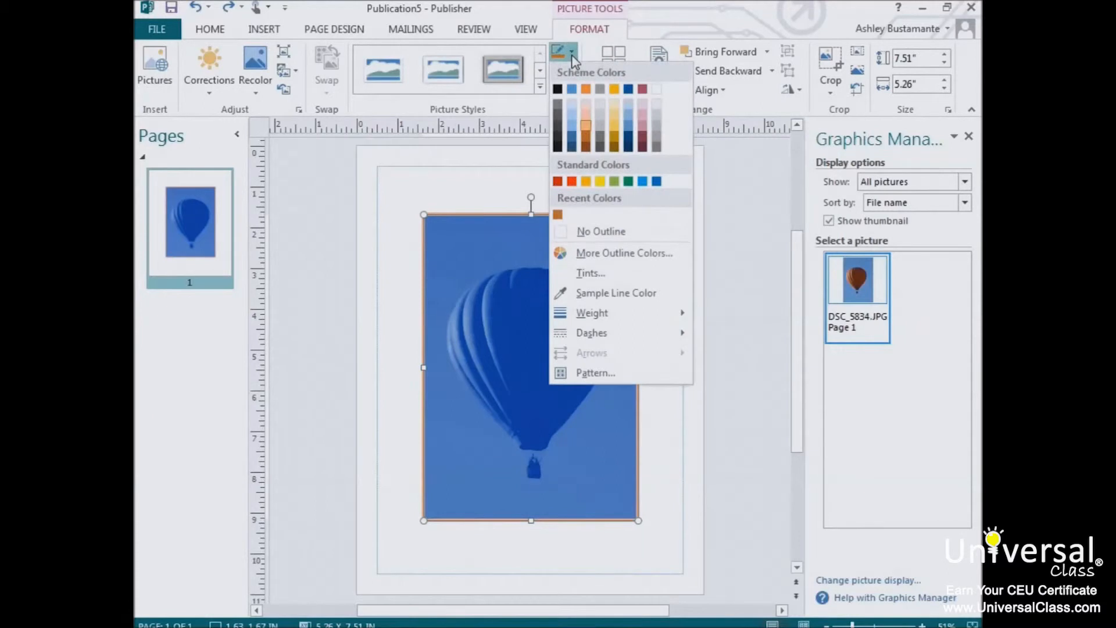
pyautogui.click(591, 274)
pyautogui.click(508, 355)
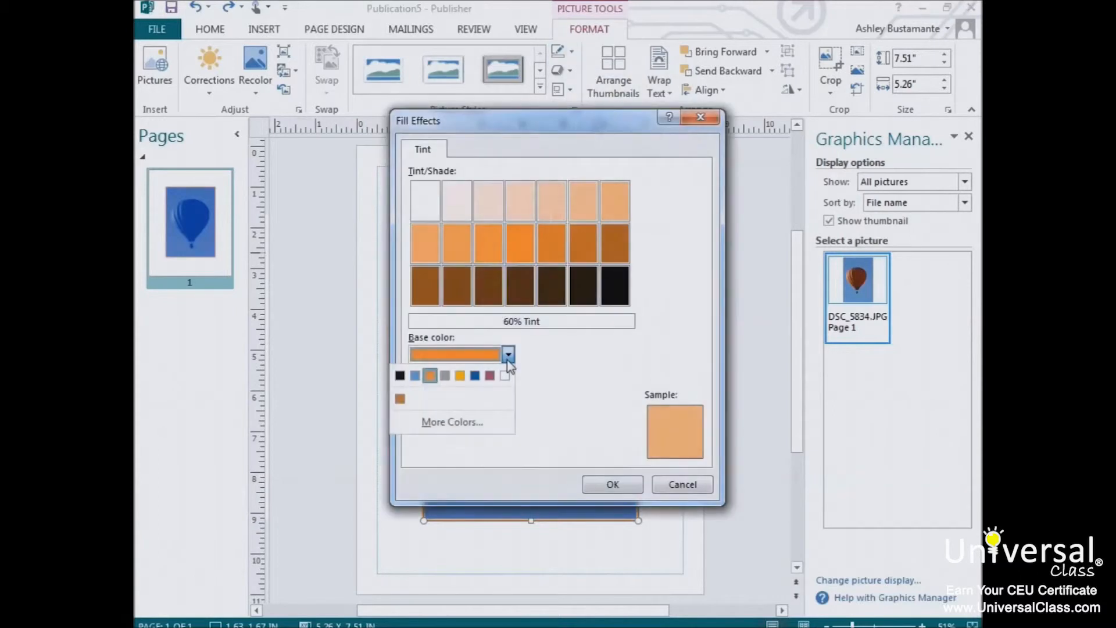
pyautogui.click(474, 378)
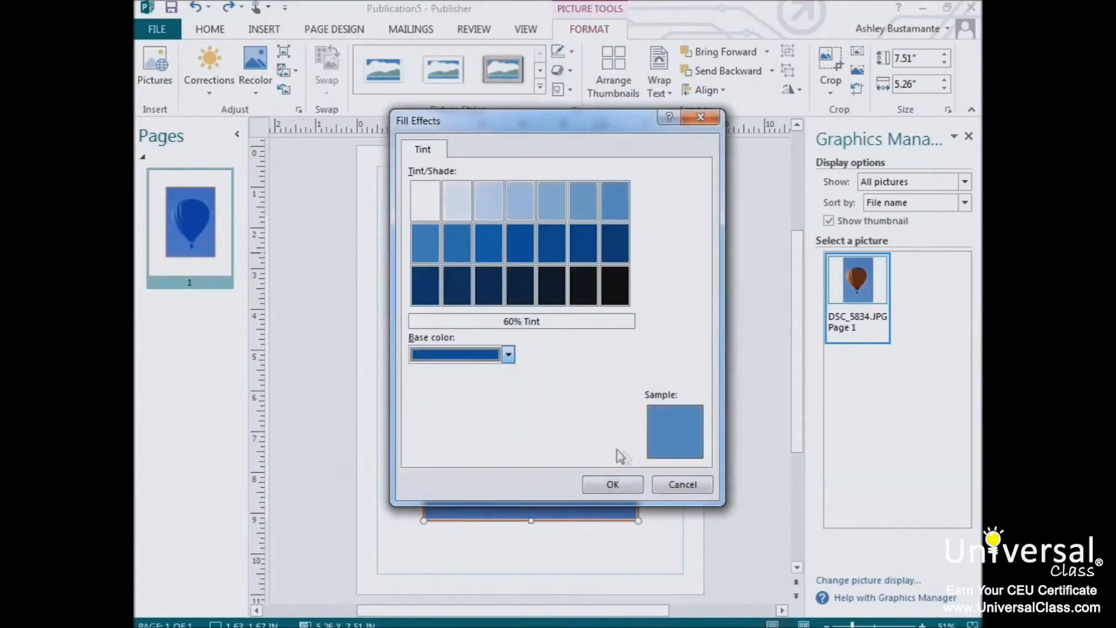
pyautogui.click(617, 486)
# - Recolor the picture's outline with the dark blue sampled from the balloon
pyautogui.click(571, 52)
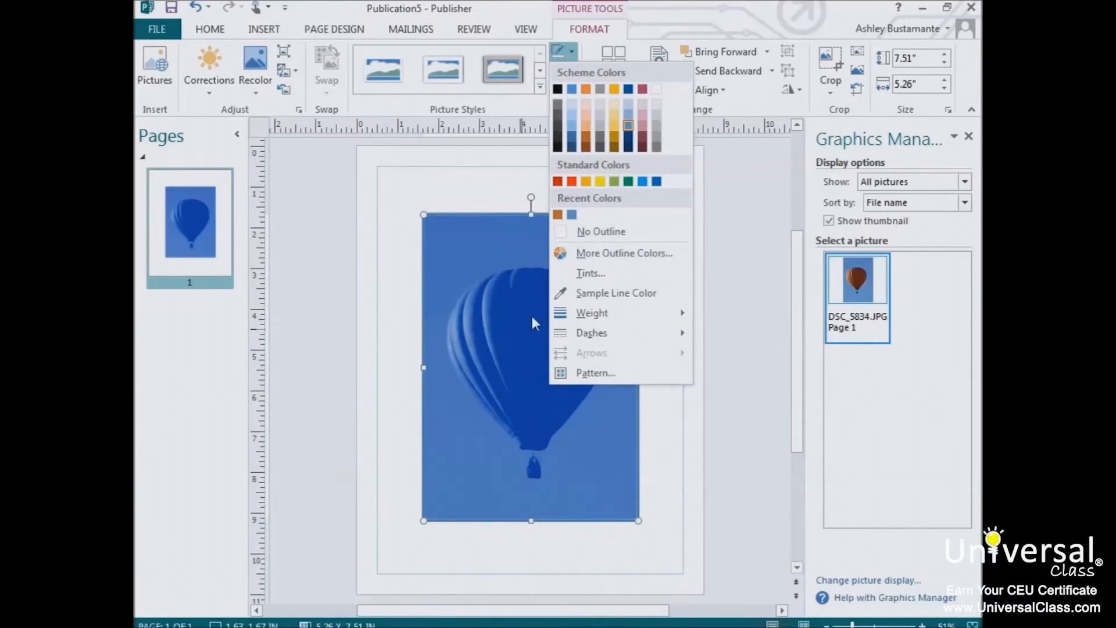
pyautogui.click(578, 296)
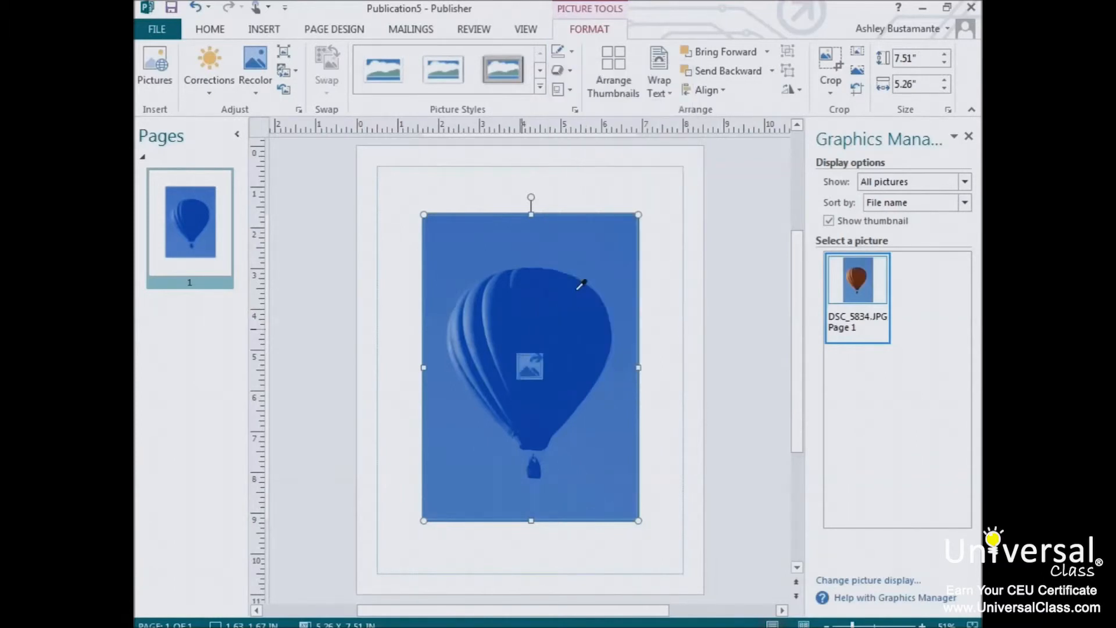
pyautogui.click(533, 318)
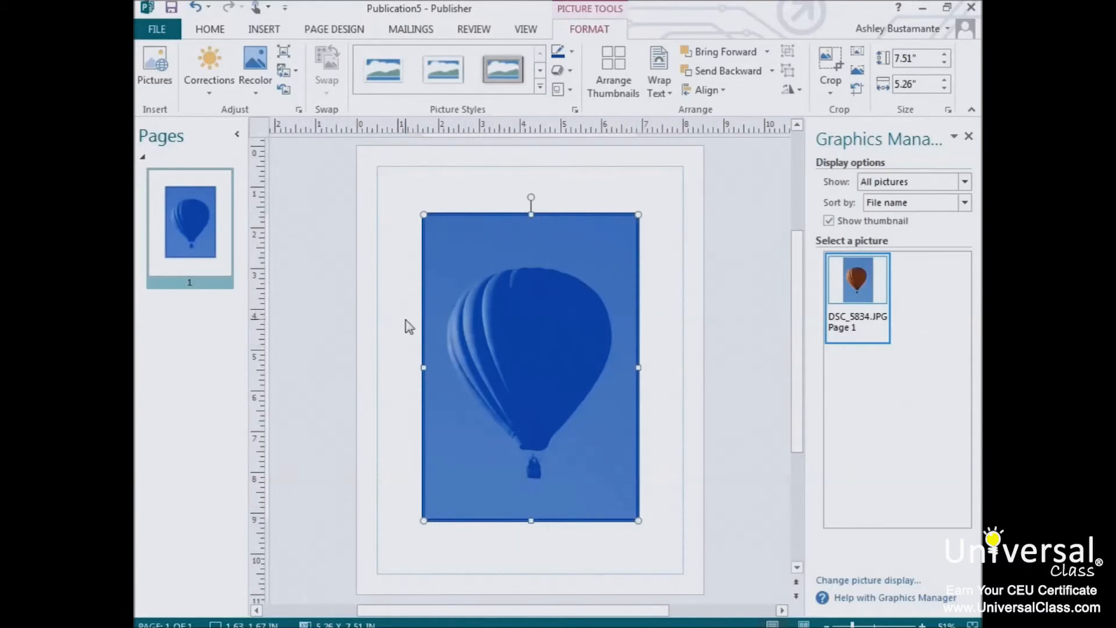
# - Give the picture's outline the small checker board pattern with a red background colour
pyautogui.click(572, 51)
pyautogui.moveTo(618, 317)
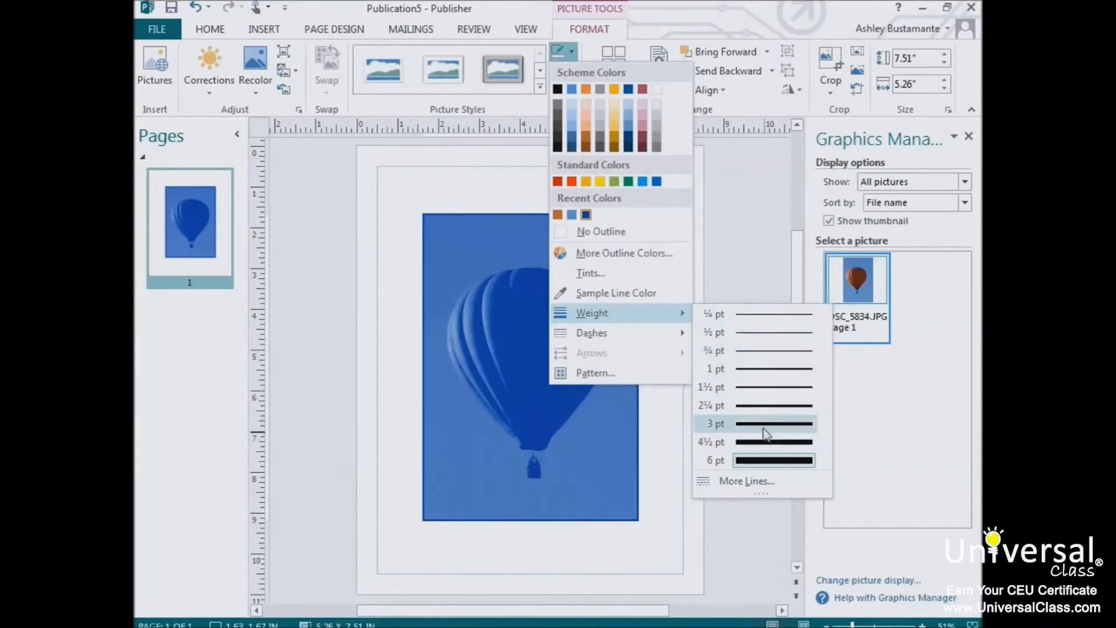
pyautogui.moveTo(632, 343)
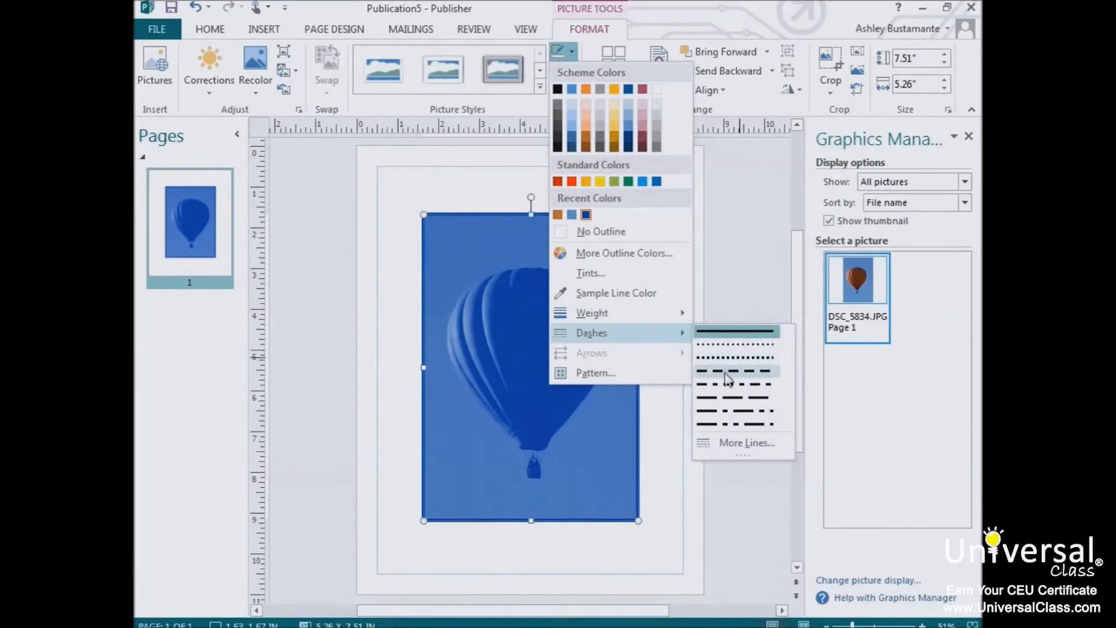
pyautogui.click(604, 375)
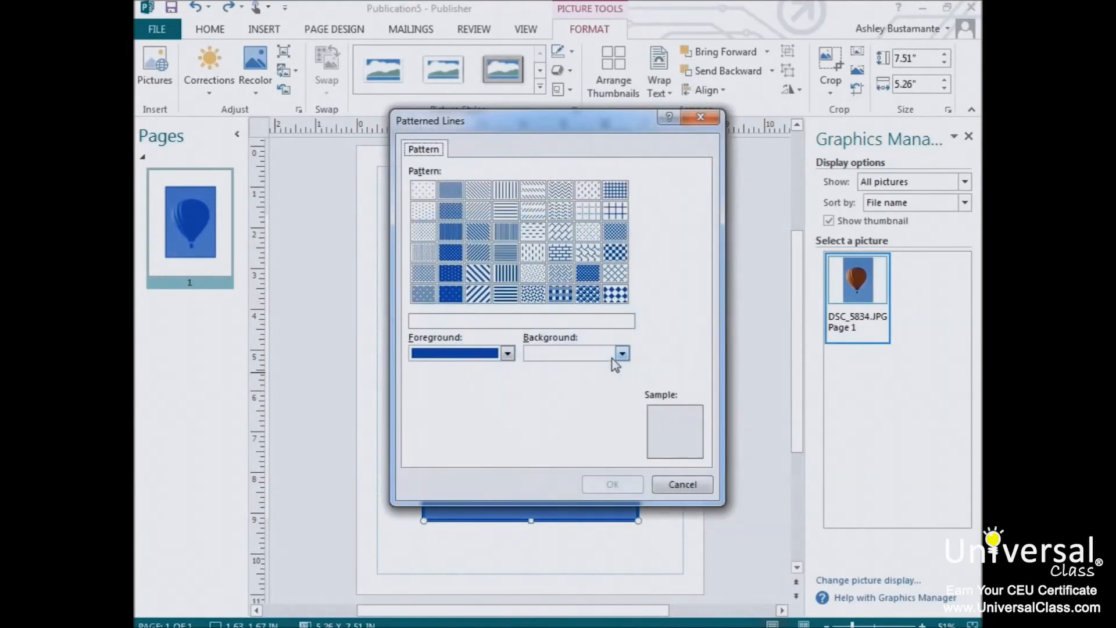
pyautogui.click(614, 231)
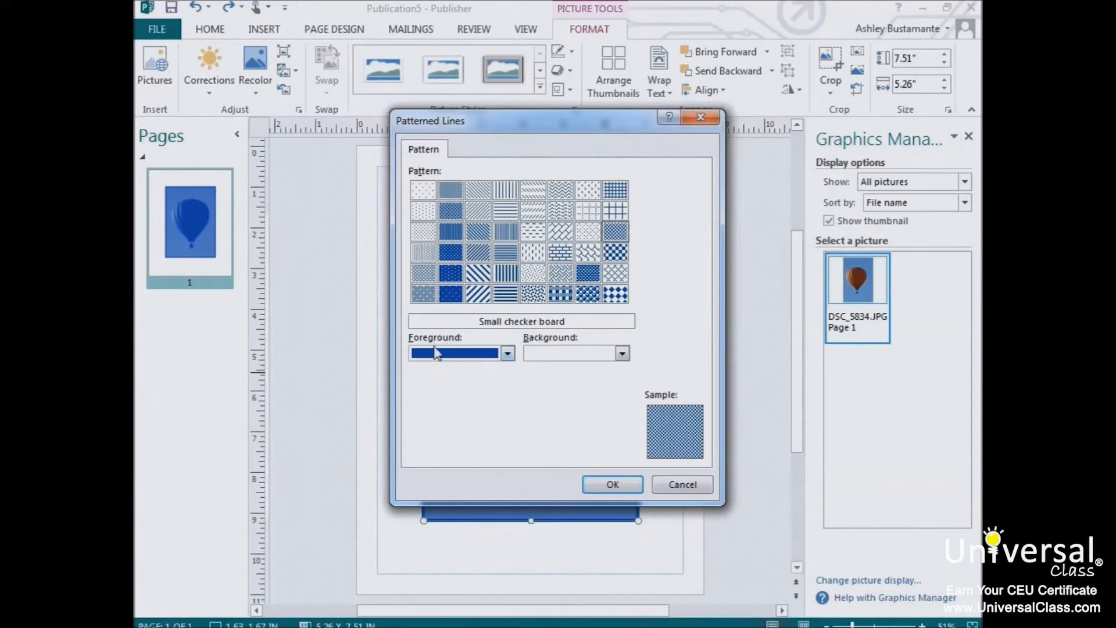
pyautogui.click(622, 352)
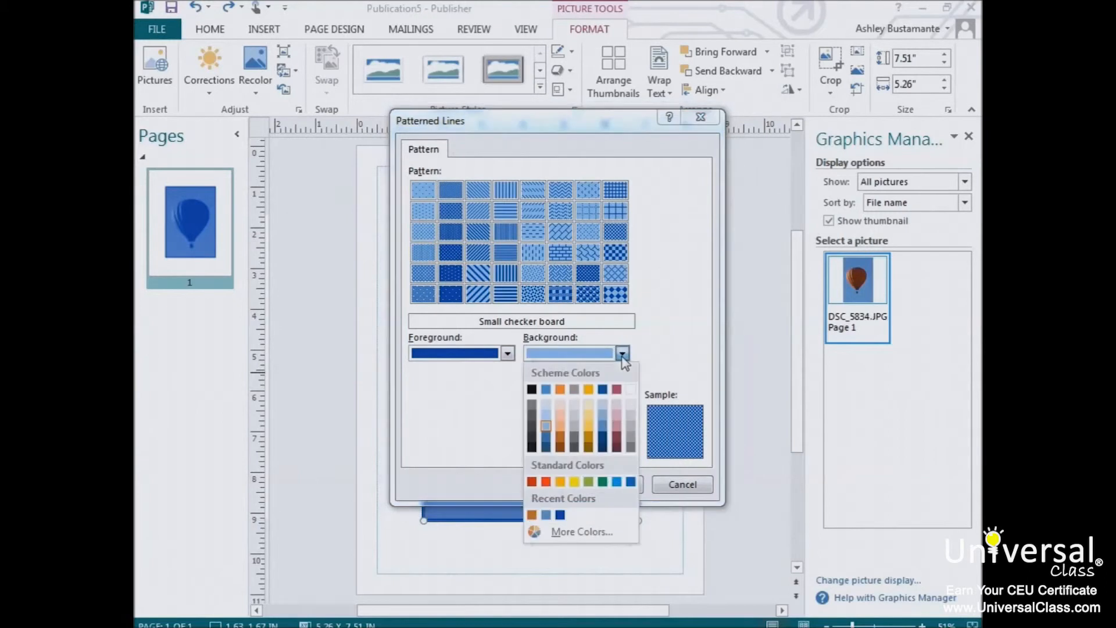
pyautogui.click(531, 481)
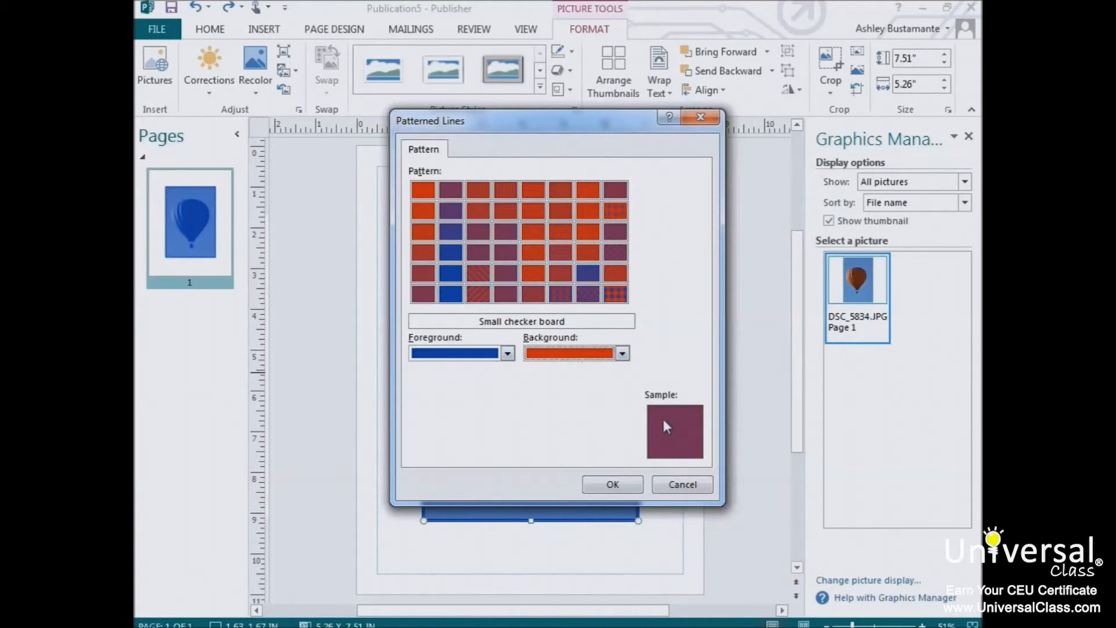
pyautogui.click(607, 483)
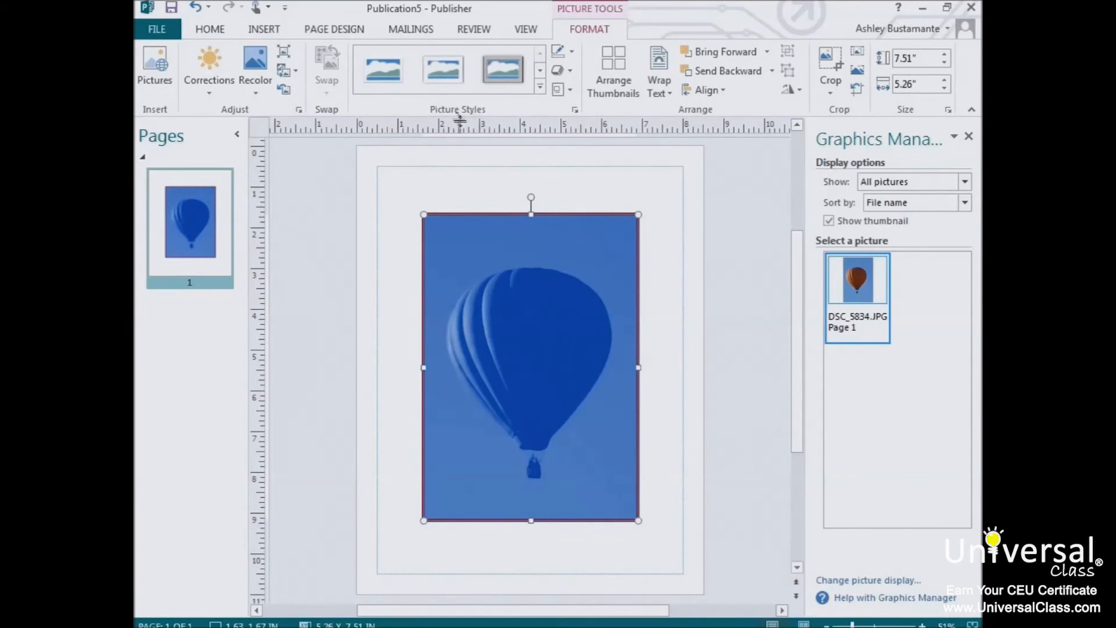
# - Restyle the balloon picture with soft edges and a reflection below it
pyautogui.click(540, 70)
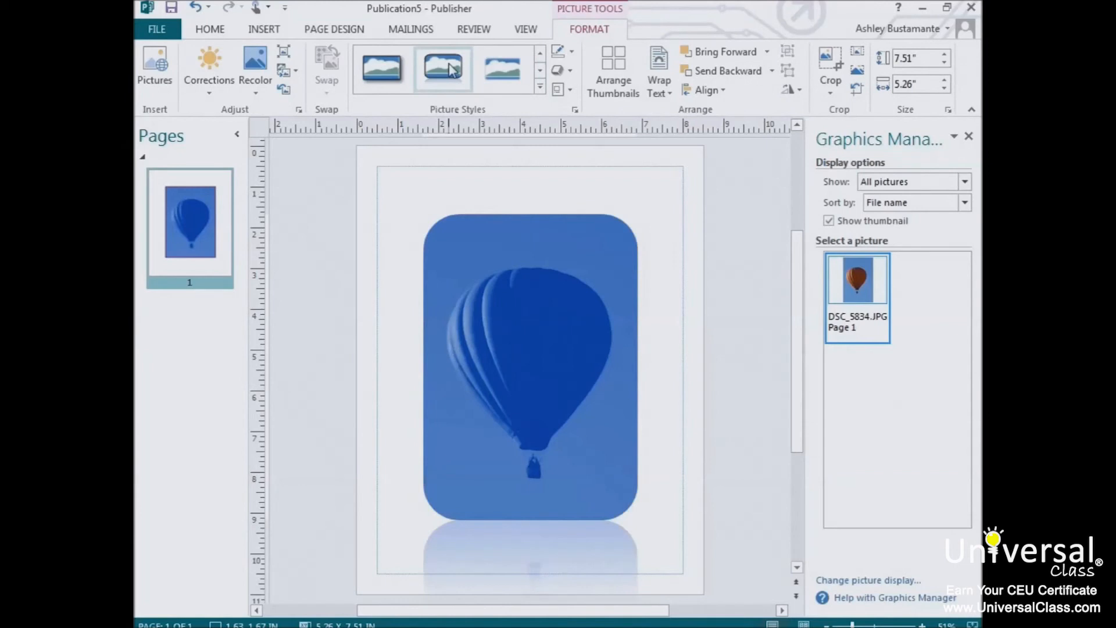
pyautogui.click(381, 76)
pyautogui.click(502, 70)
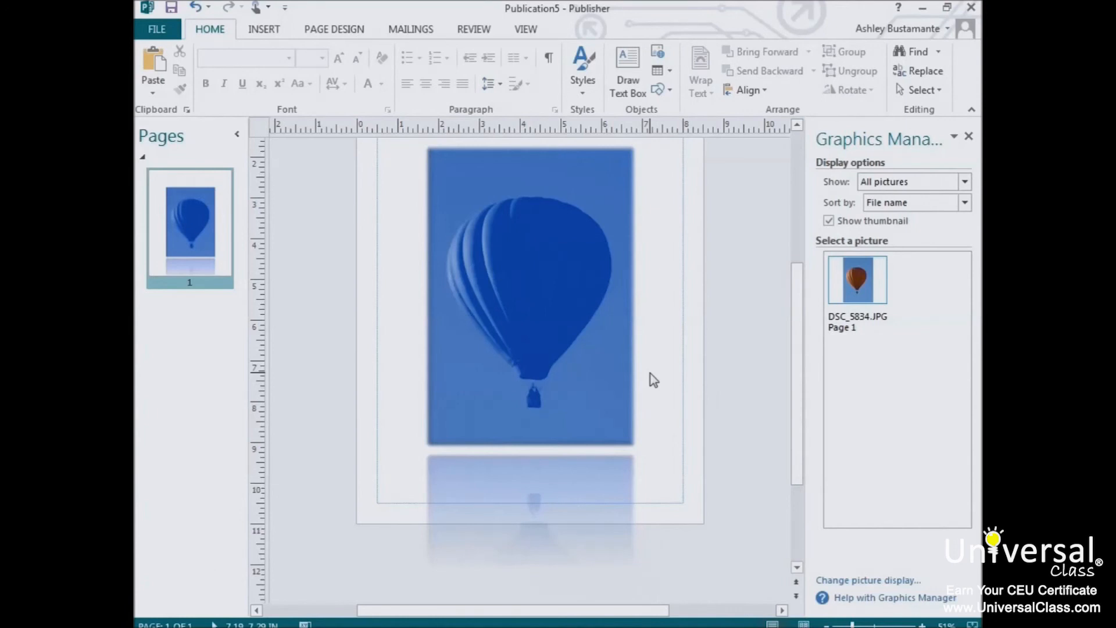
# - Add a formatted caption in a black band above the balloon picture
pyautogui.click(550, 280)
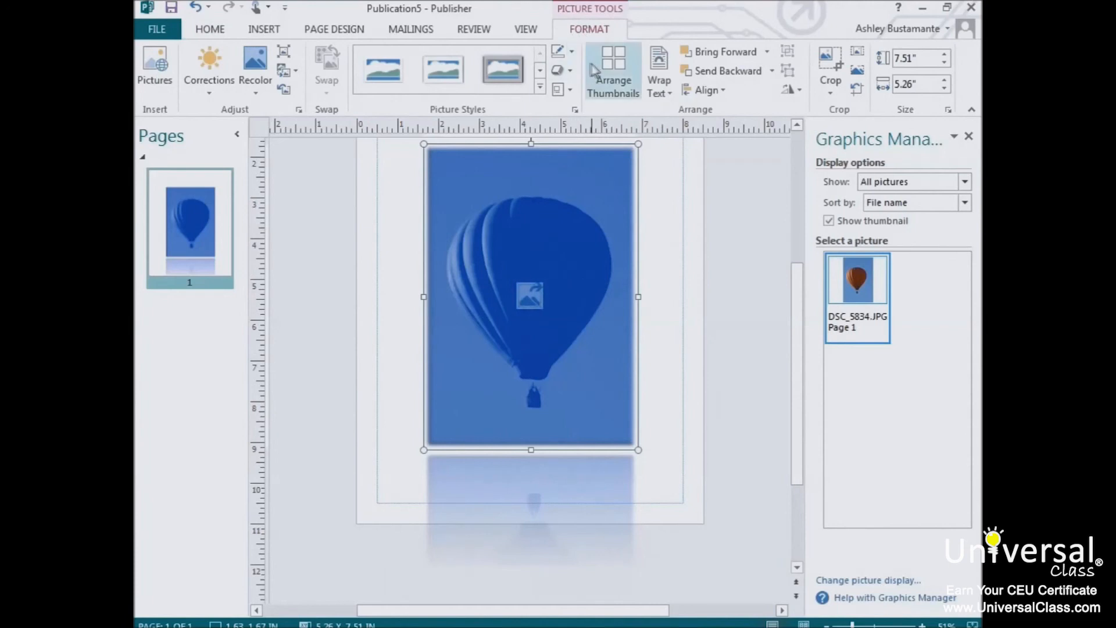
pyautogui.click(571, 92)
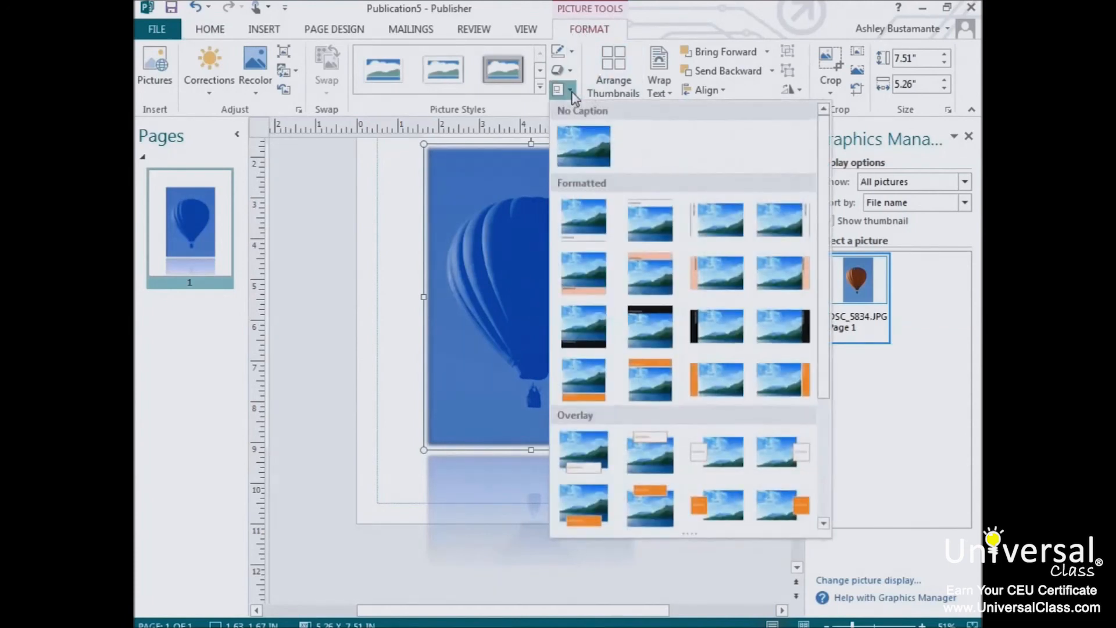
pyautogui.click(648, 321)
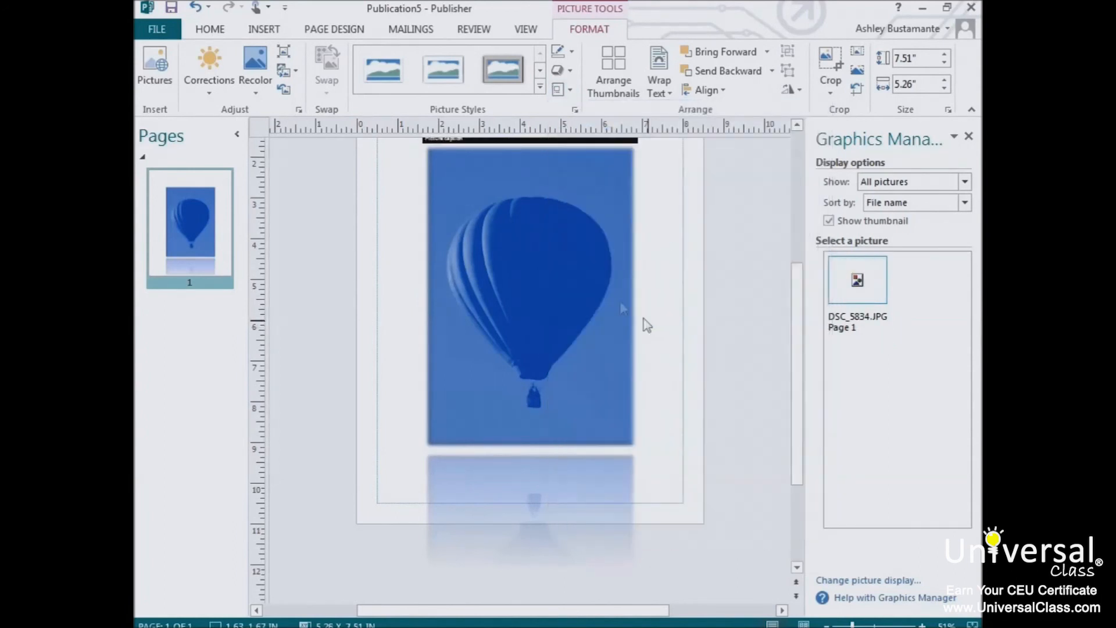
# - Set the picture caption's font size to 18 and replace its placeholder text with "Hot air balloon"
pyautogui.moveTo(473, 234); pyautogui.dragTo(418, 245)
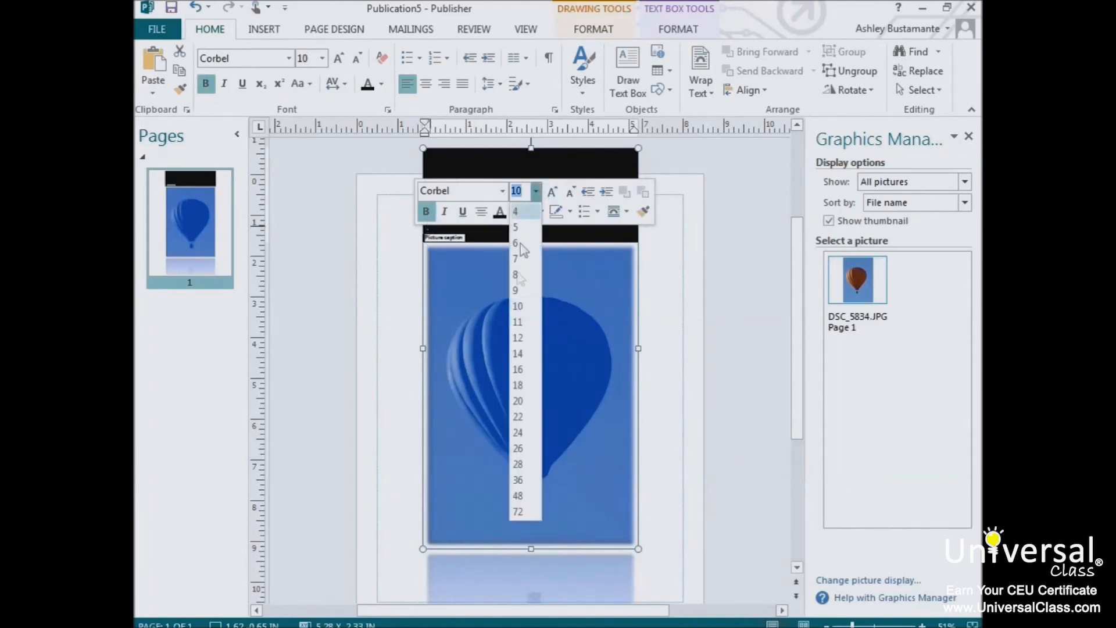
pyautogui.click(517, 386)
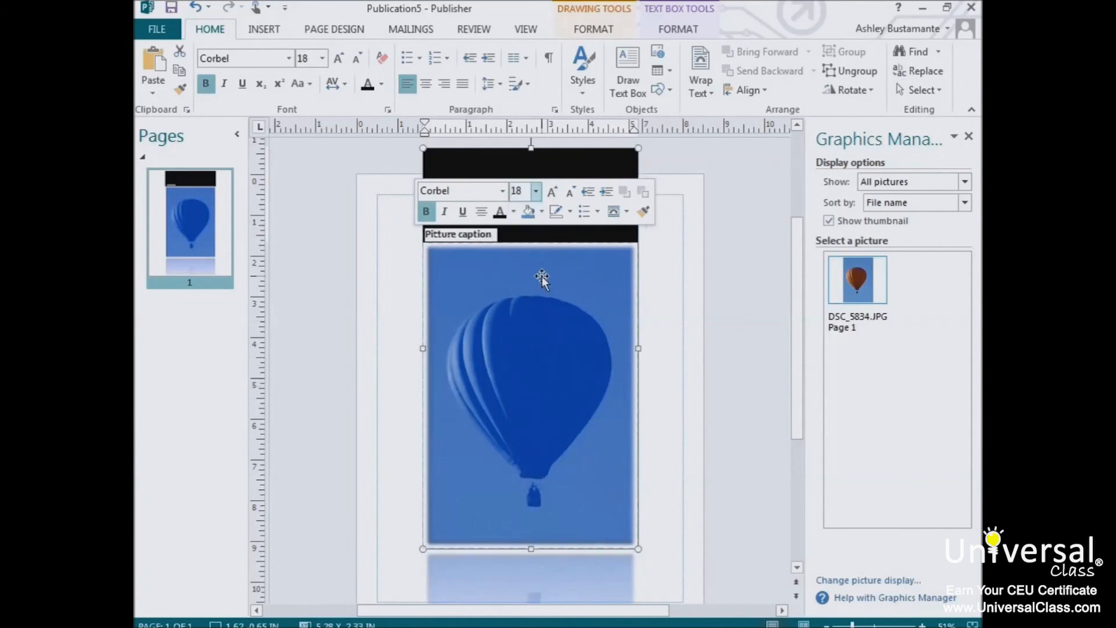
pyautogui.click(424, 238)
pyautogui.write('Hot air balloon')
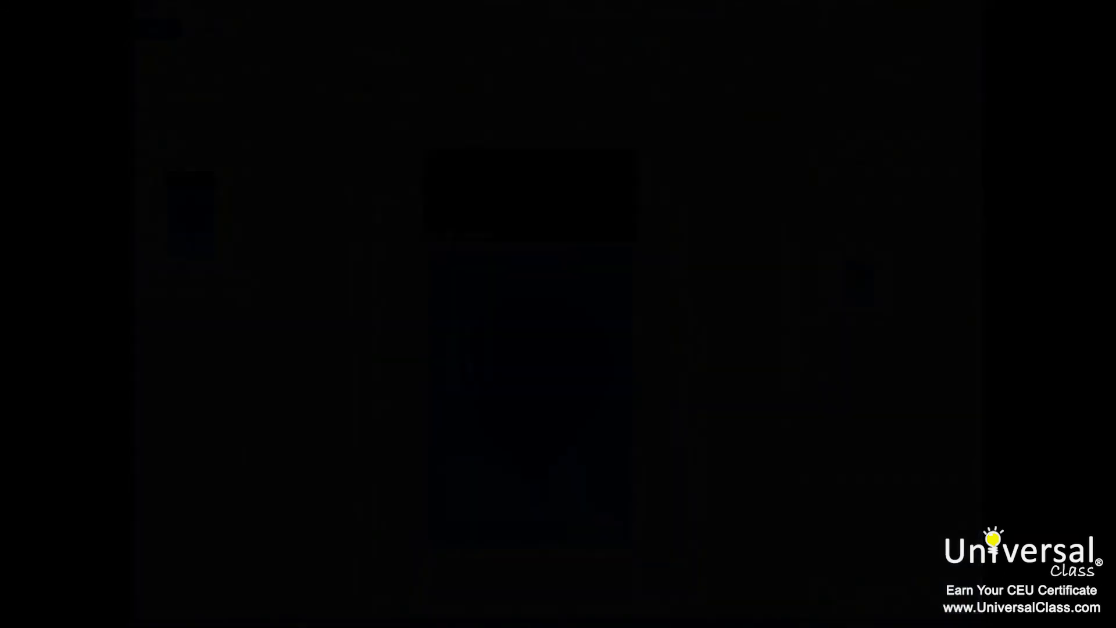